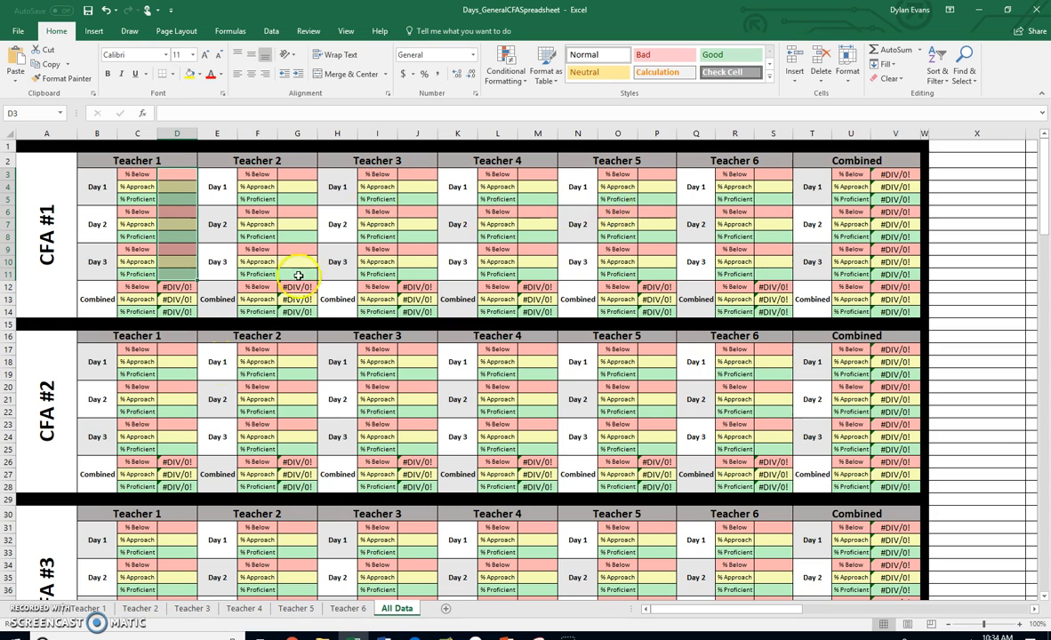
Step: Examine the Day 1 to Day 3 blocks and the Day 1 percentage cells under Teacher 1 for CFA #1
left_click(102, 186)
left_click(96, 225)
left_click(96, 273)
left_click(95, 221)
left_click(91, 183)
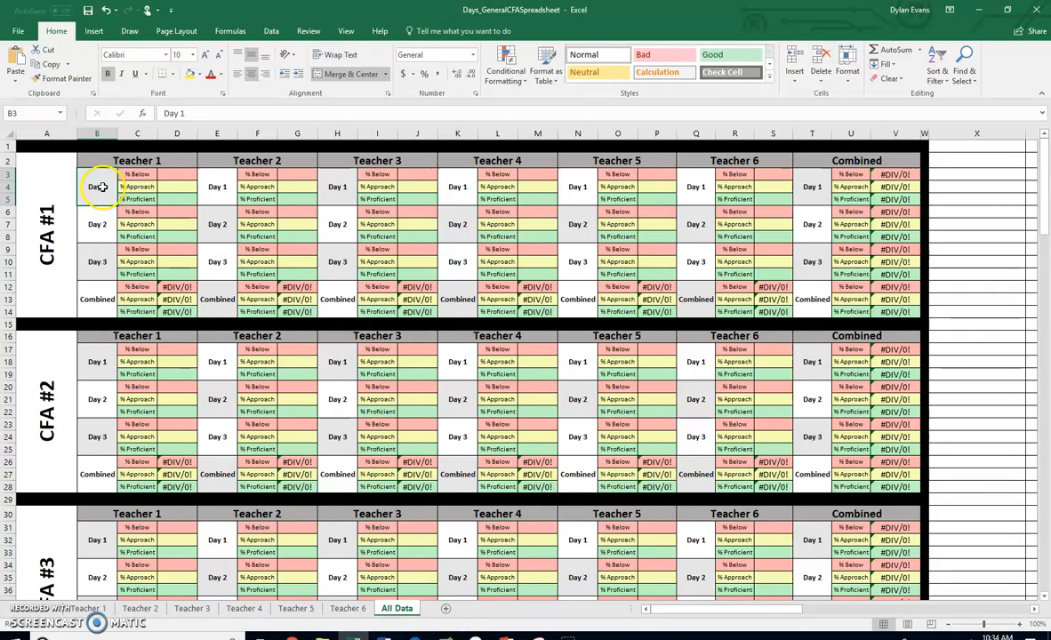
left_click(96, 222)
left_click(93, 261)
left_click(93, 176)
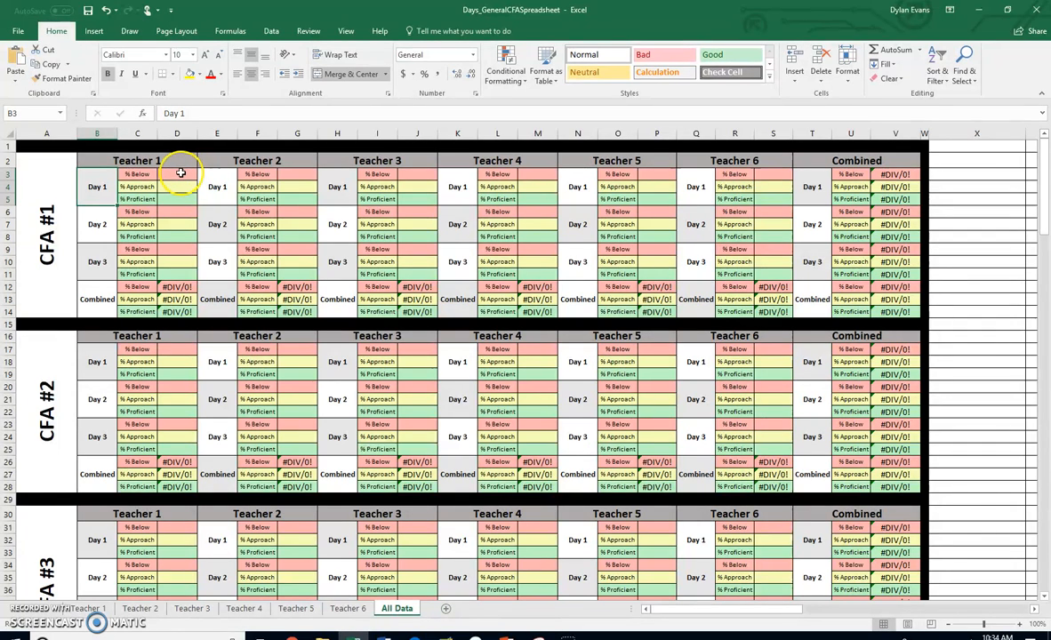
left_click(183, 172)
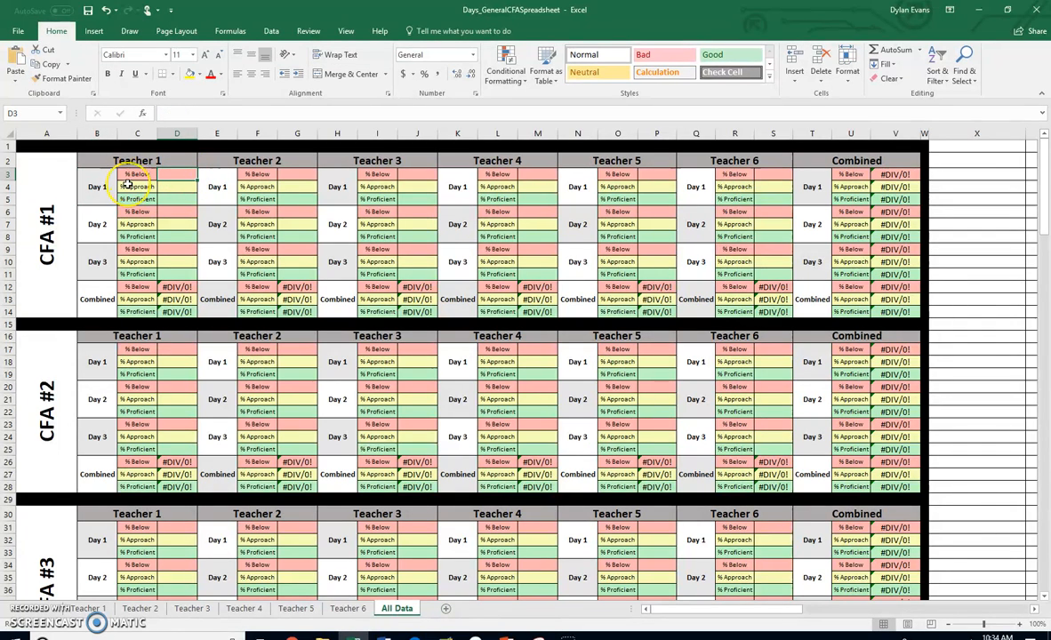
left_click(177, 191)
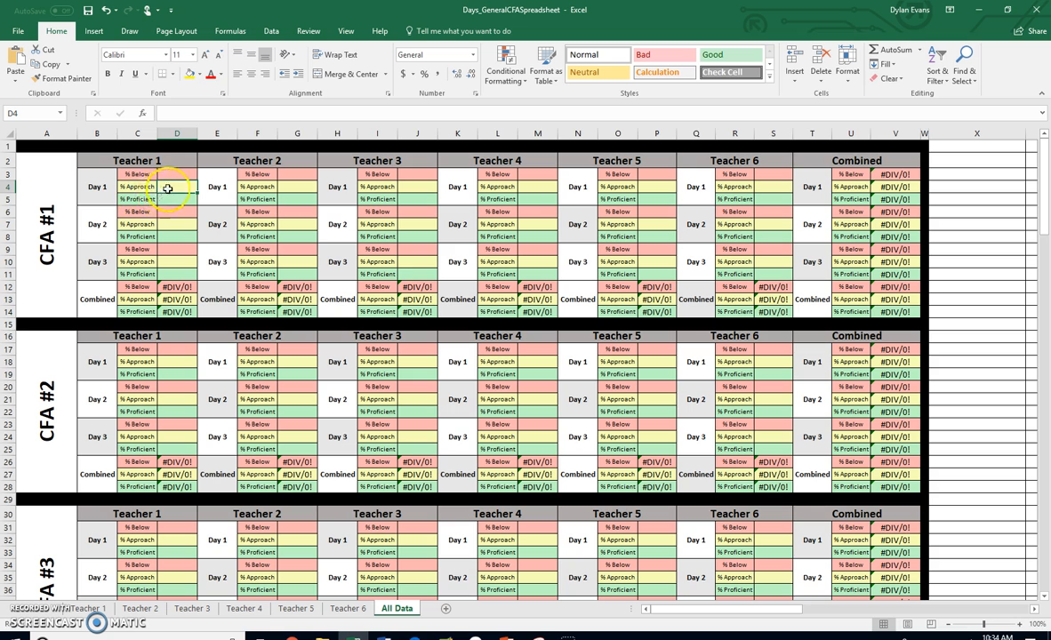
left_click(177, 201)
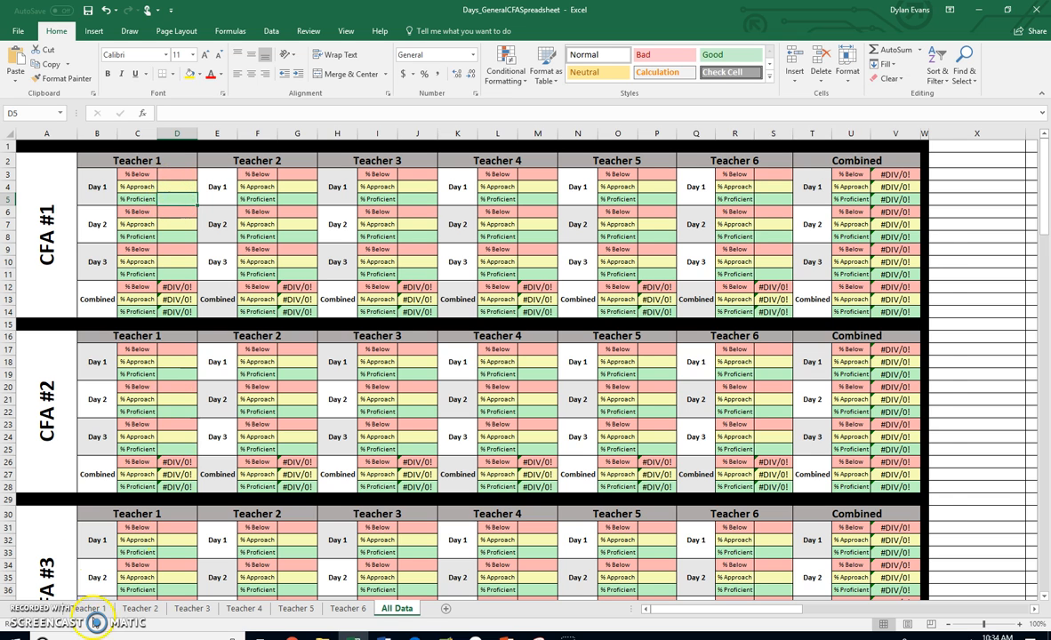
Step: Review the CFA 1 Day1 scores in C7:C15 on the Teacher 1 sheet
left_click(92, 609)
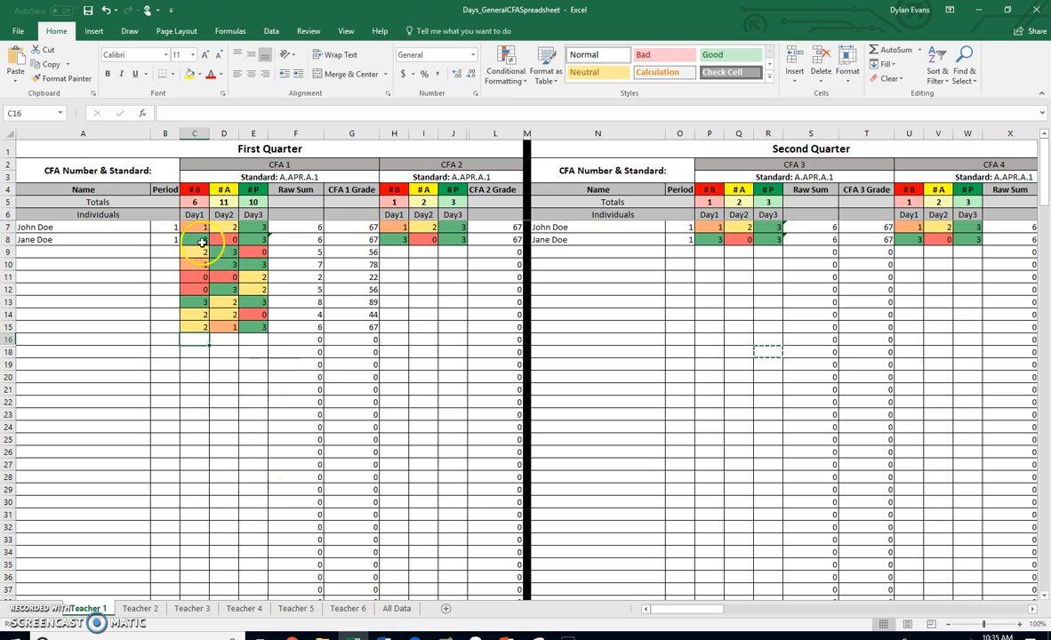
left_click_drag(196, 227, 204, 326)
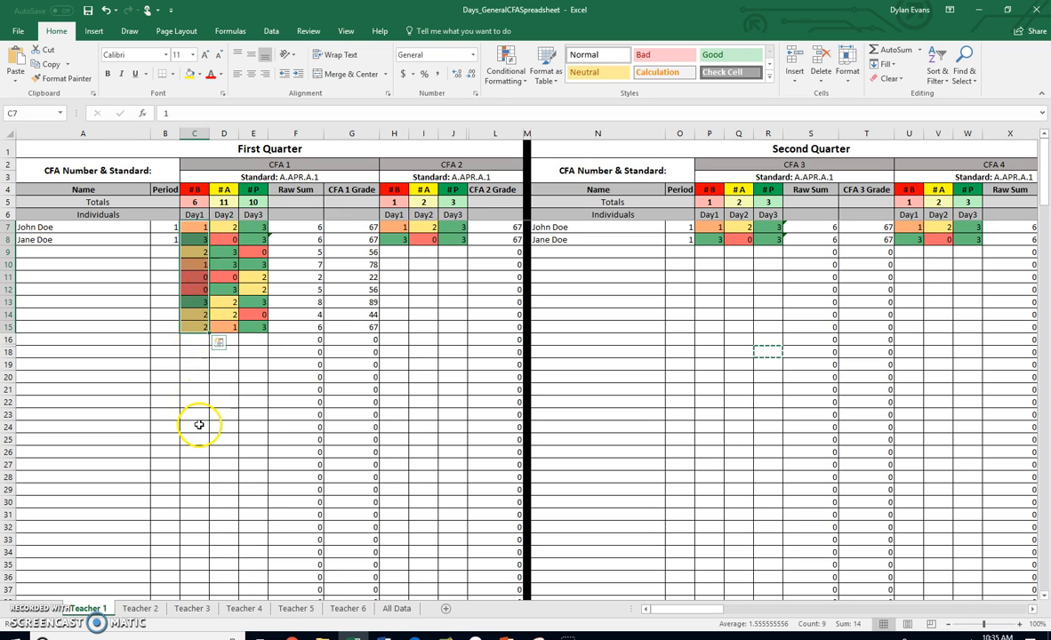
left_click(202, 375)
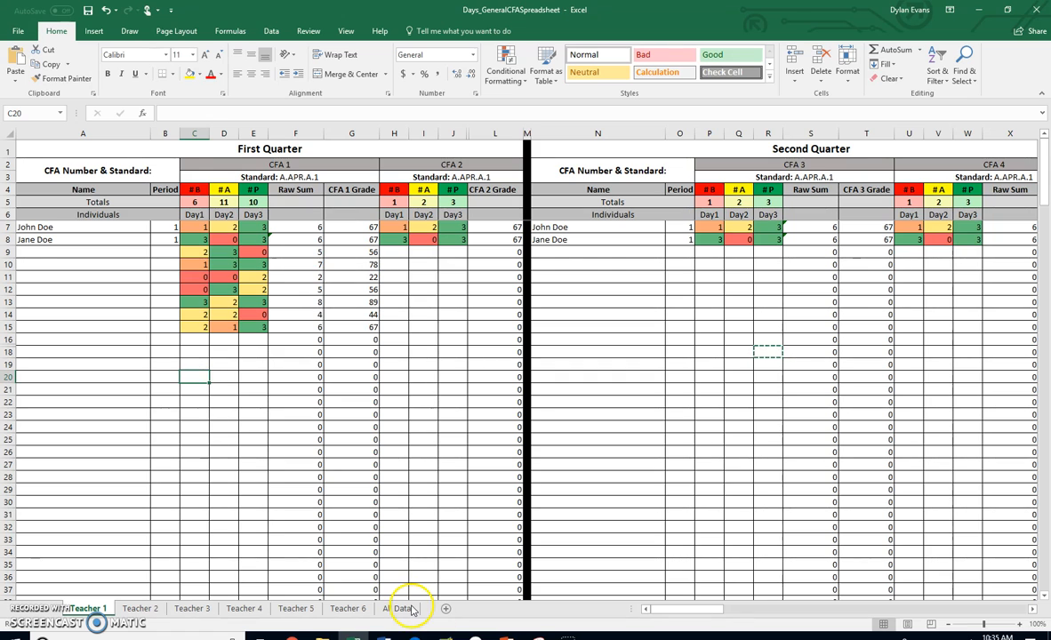
Step: Enter =COUNTIF('Teacher 1'!C7:C15,0) in cell D3 of the All Data sheet
left_click(397, 608)
left_click(178, 176)
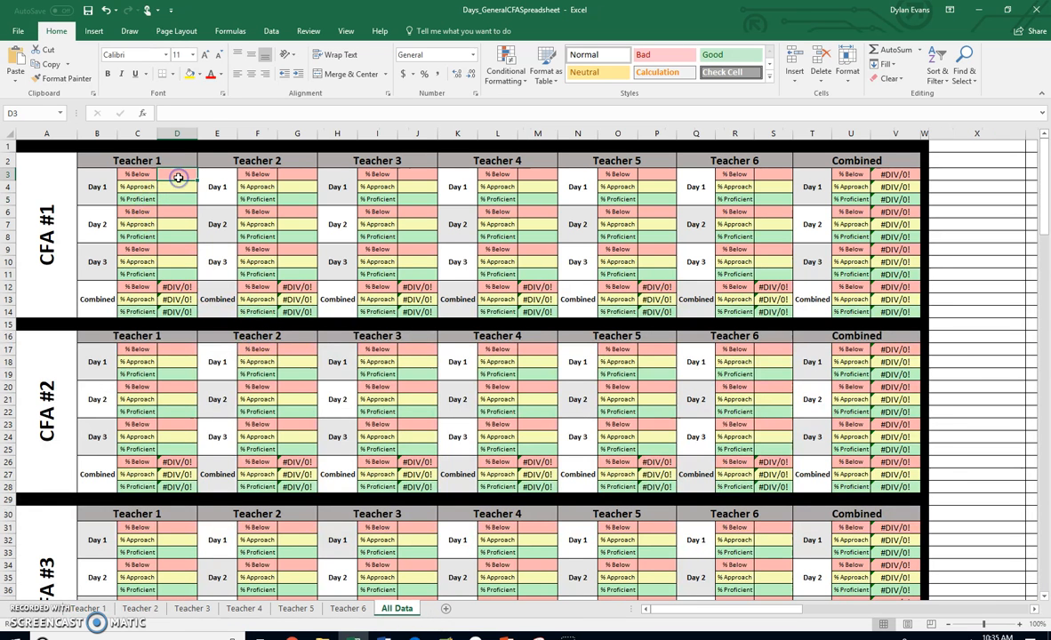
left_click(197, 112)
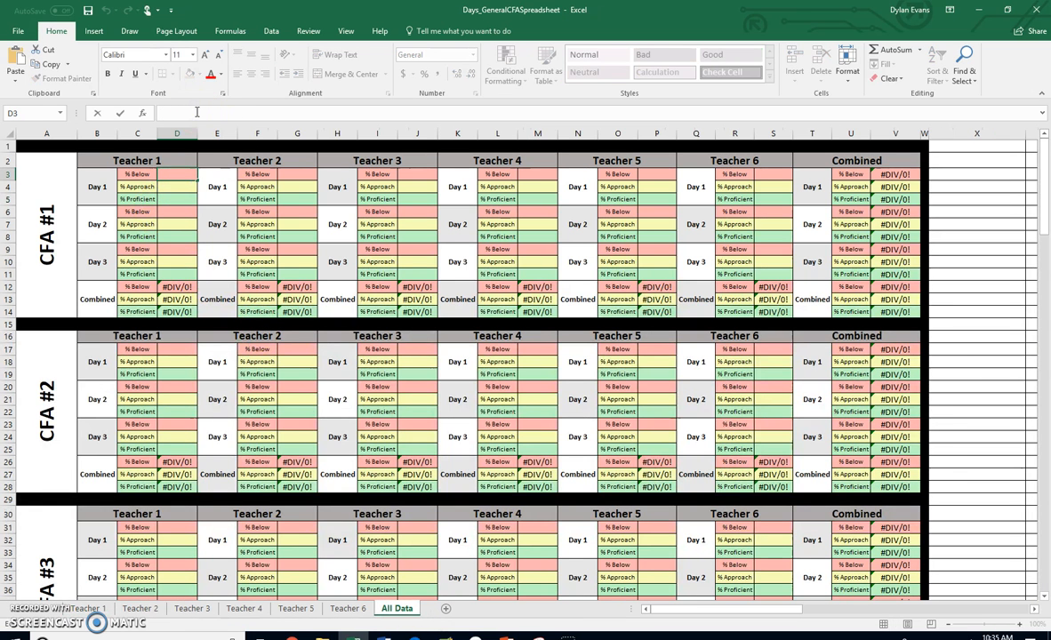
type("=")
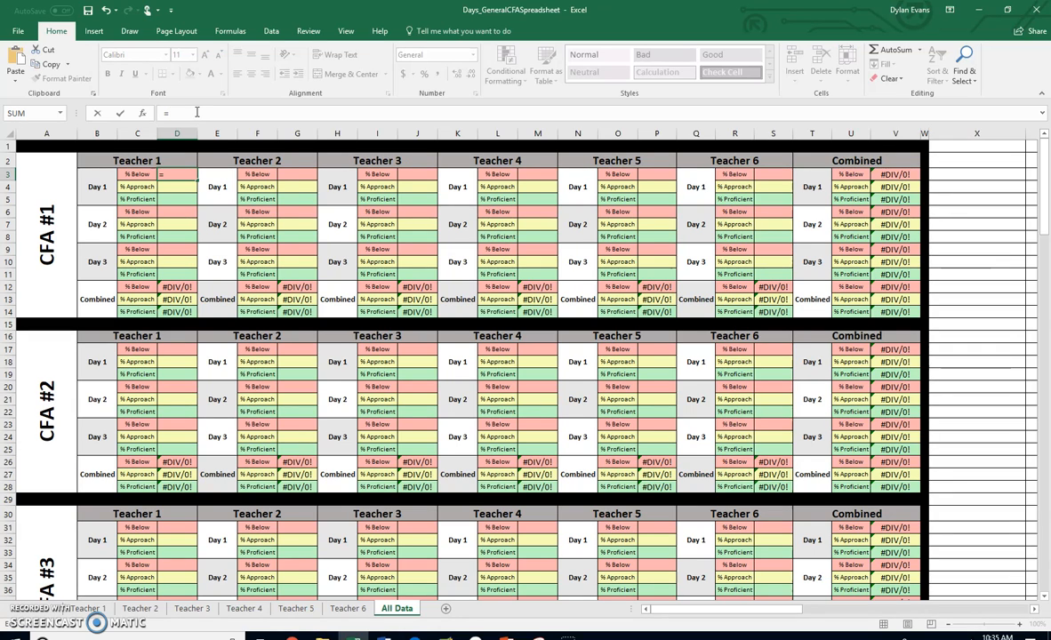
type("COUNTIF")
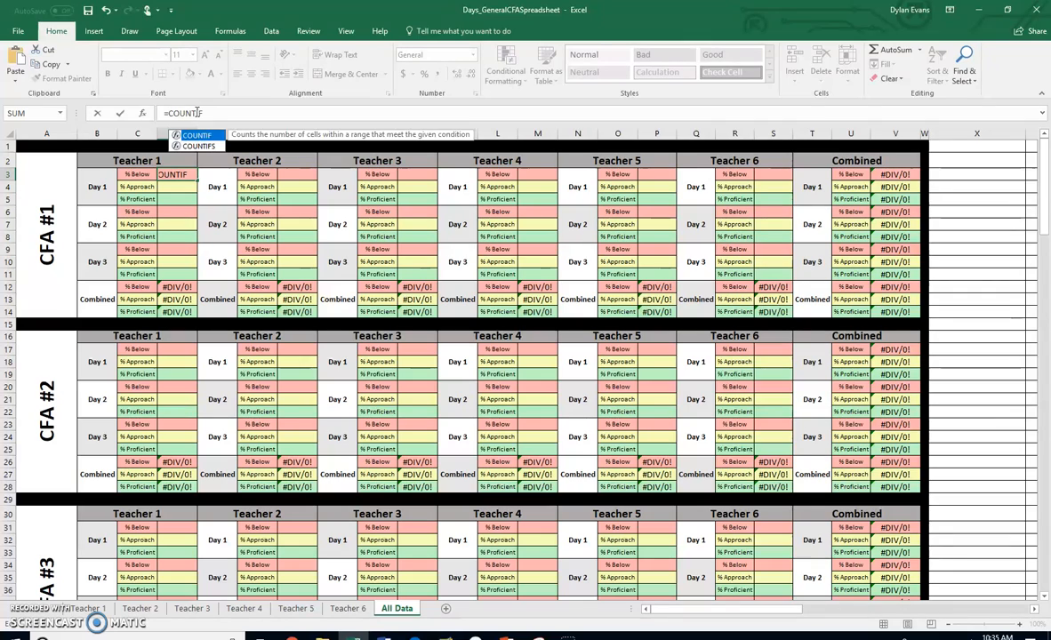
type("(")
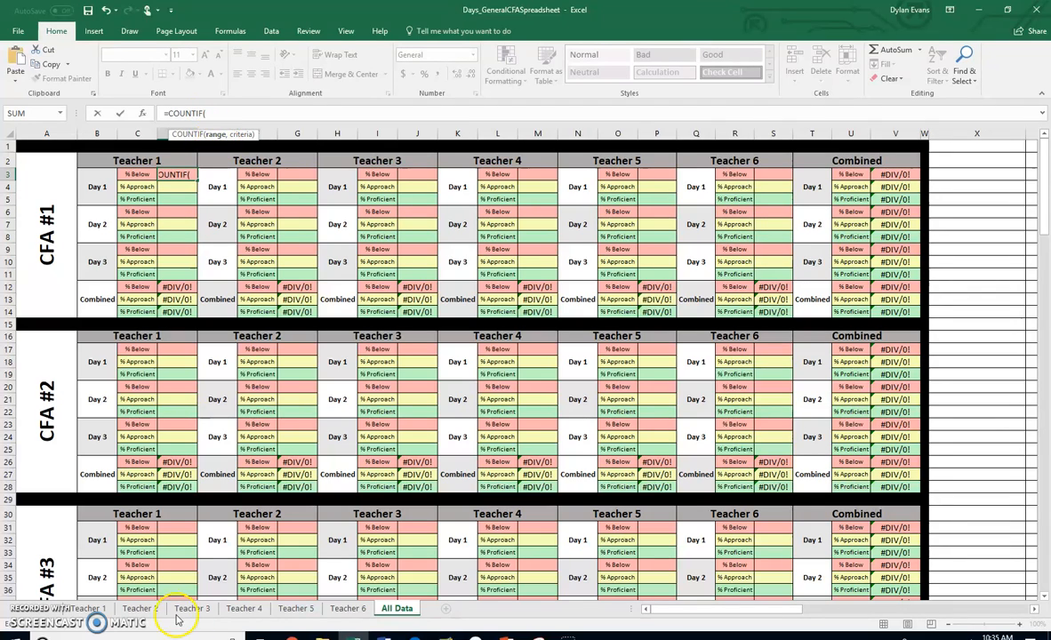
left_click(89, 609)
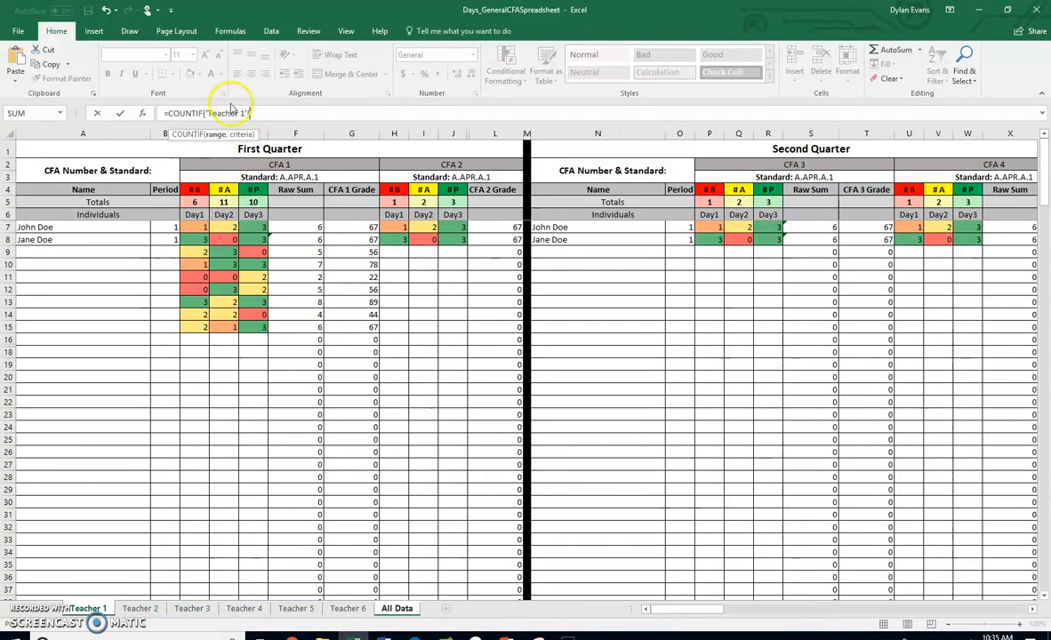
left_click_drag(201, 227, 202, 329)
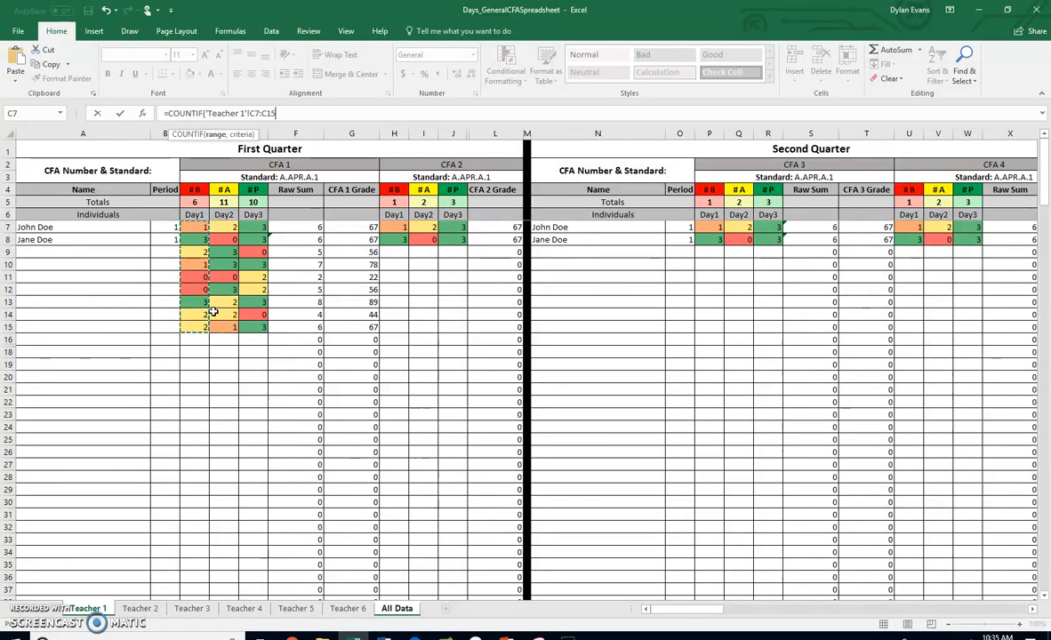
type(",")
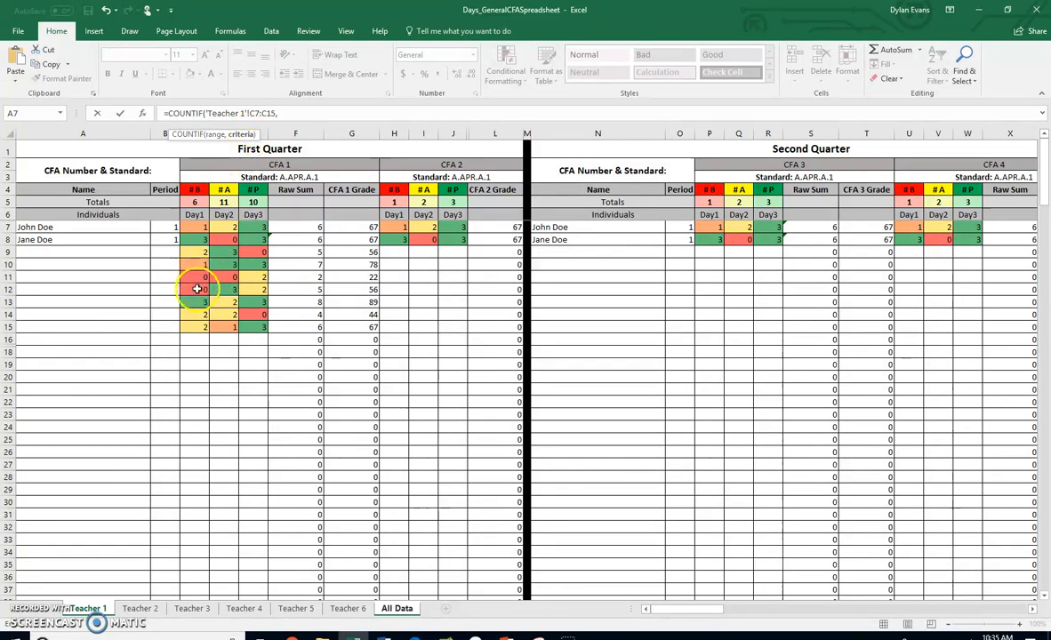
type("0")
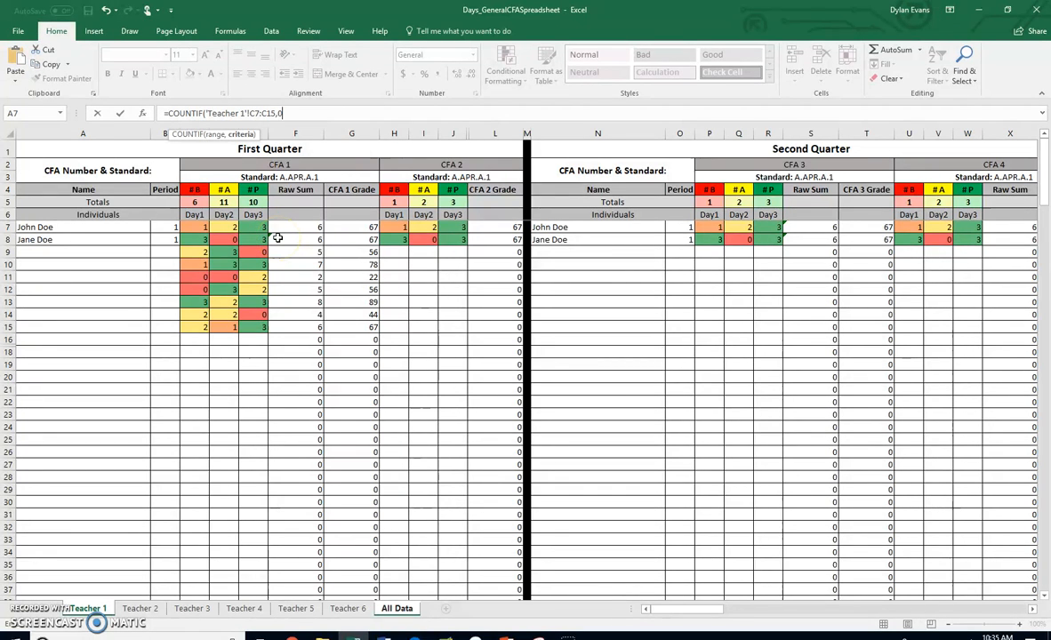
type(")")
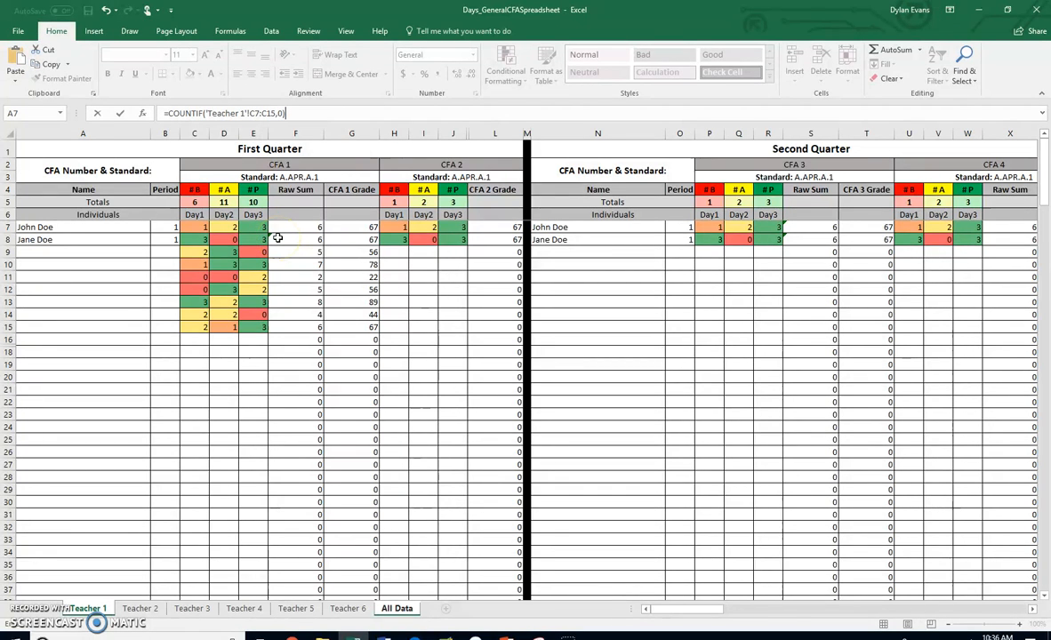
key("Return")
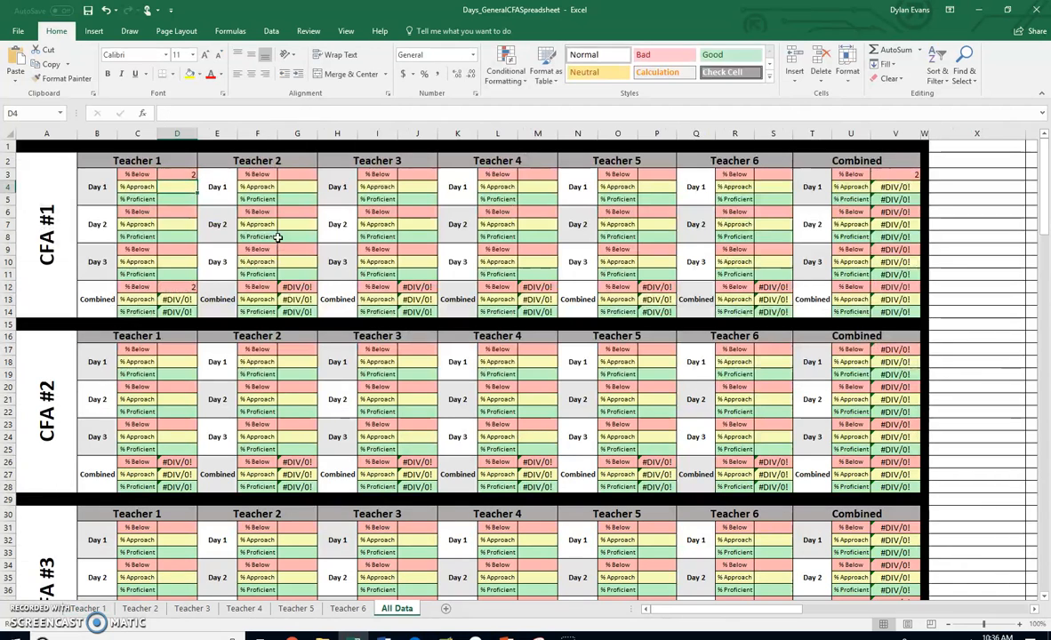
Step: Check the D3 formula against the Day1 score range C7:C15 on the Teacher 1 sheet
left_click(188, 176)
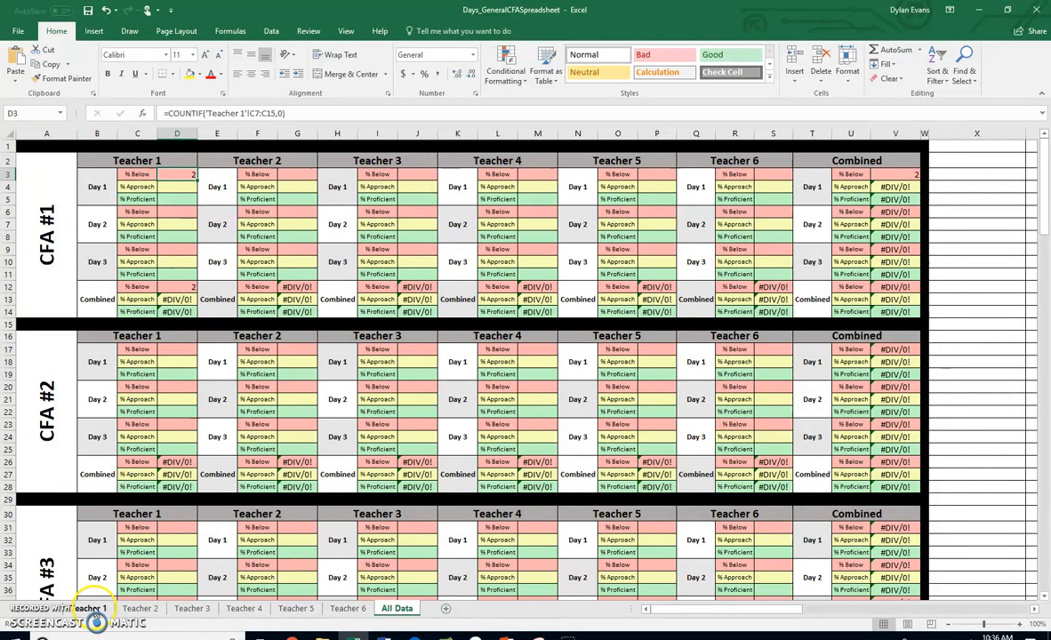
left_click(90, 608)
left_click_drag(194, 230, 202, 330)
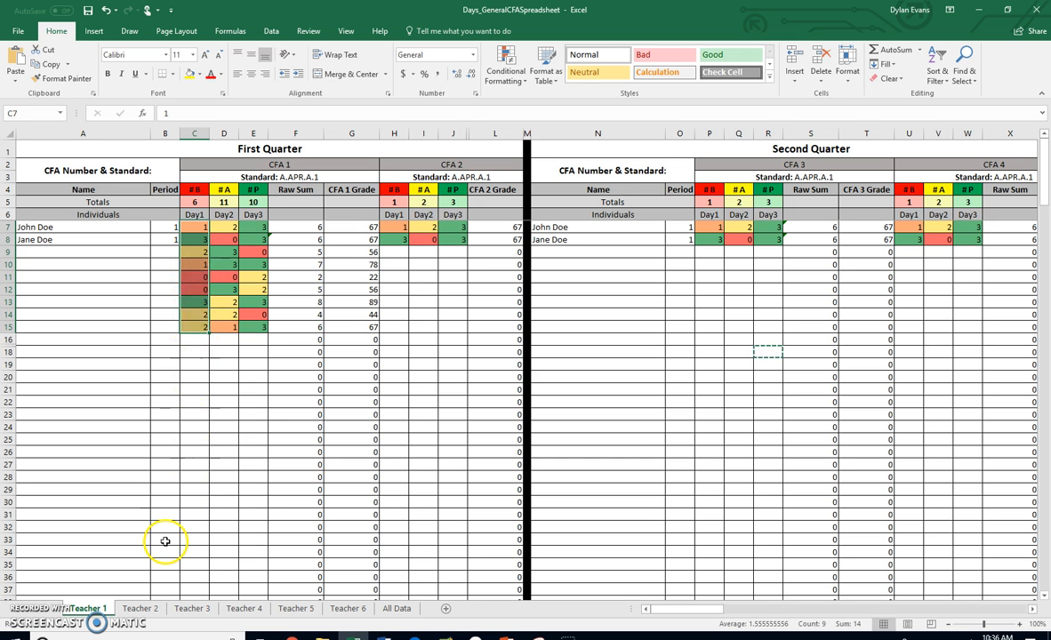
left_click(398, 609)
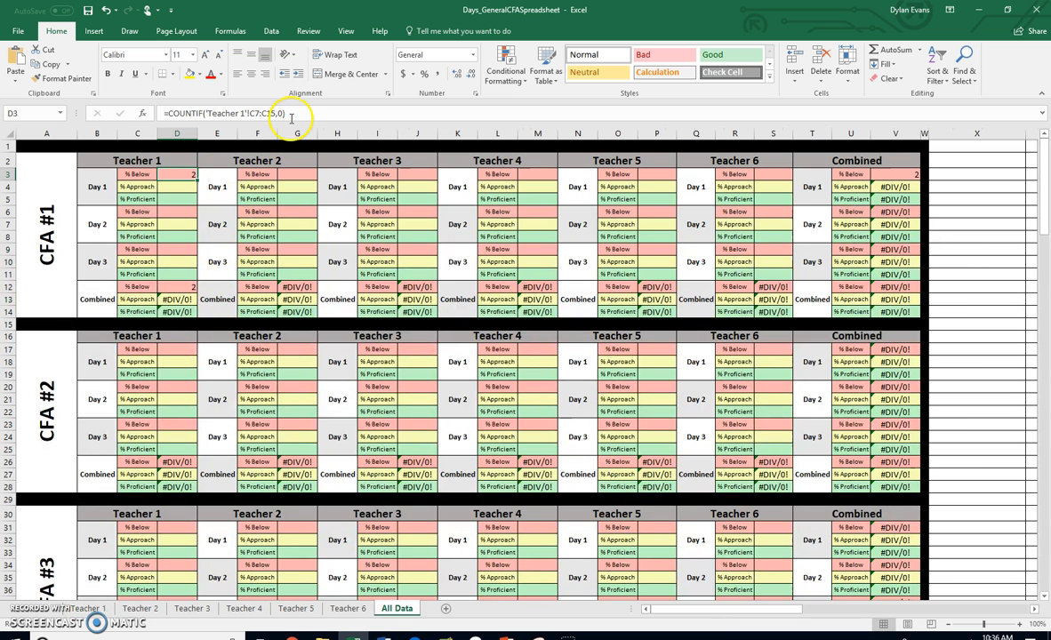
left_click(293, 115)
left_click(181, 195)
left_click(184, 178)
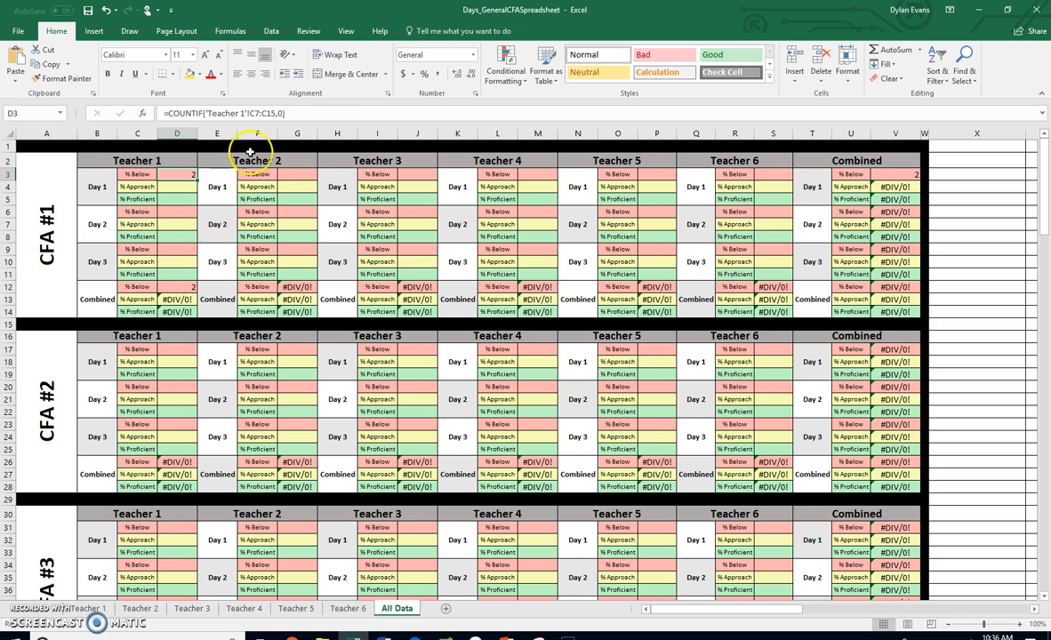
Step: Enclose the COUNTIF in D3 in parentheses and begin dividing it by a parenthesized SUM function
left_click(294, 111)
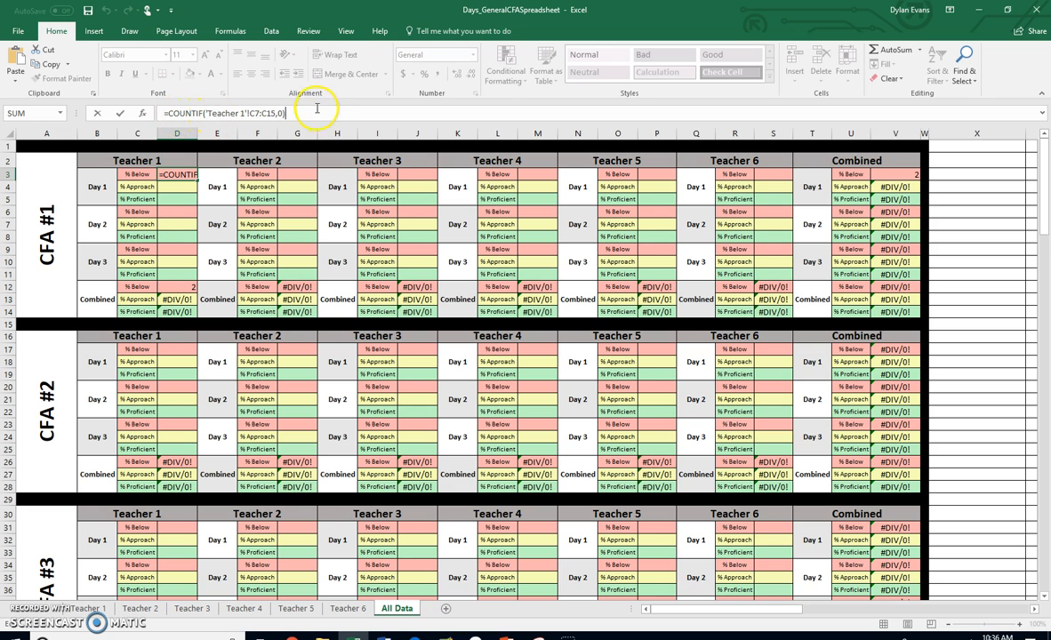
left_click(170, 114)
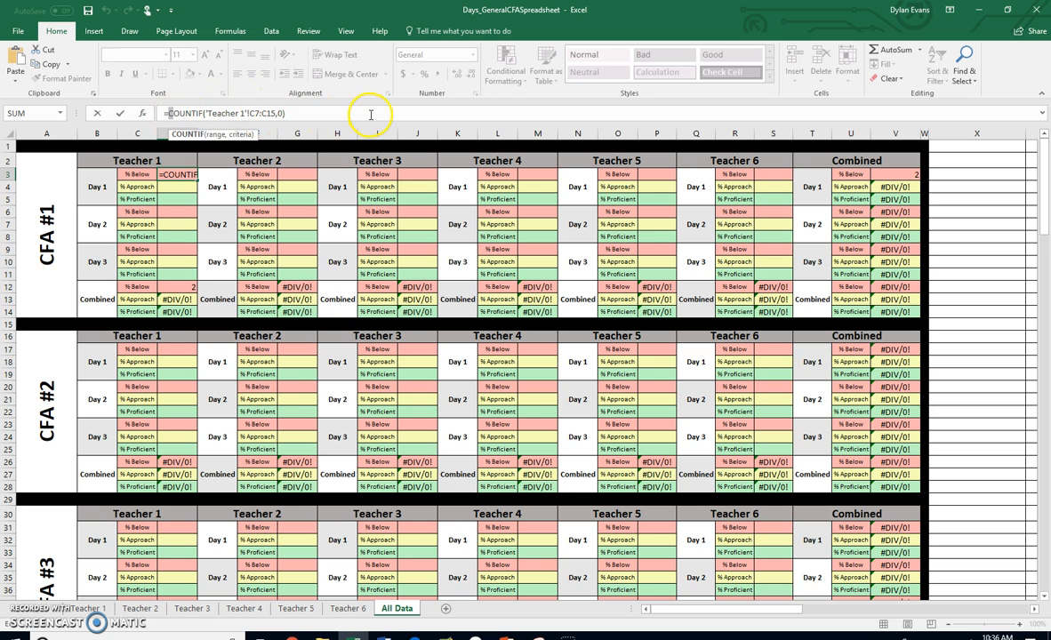
key("Left")
type("(")
left_click(327, 118)
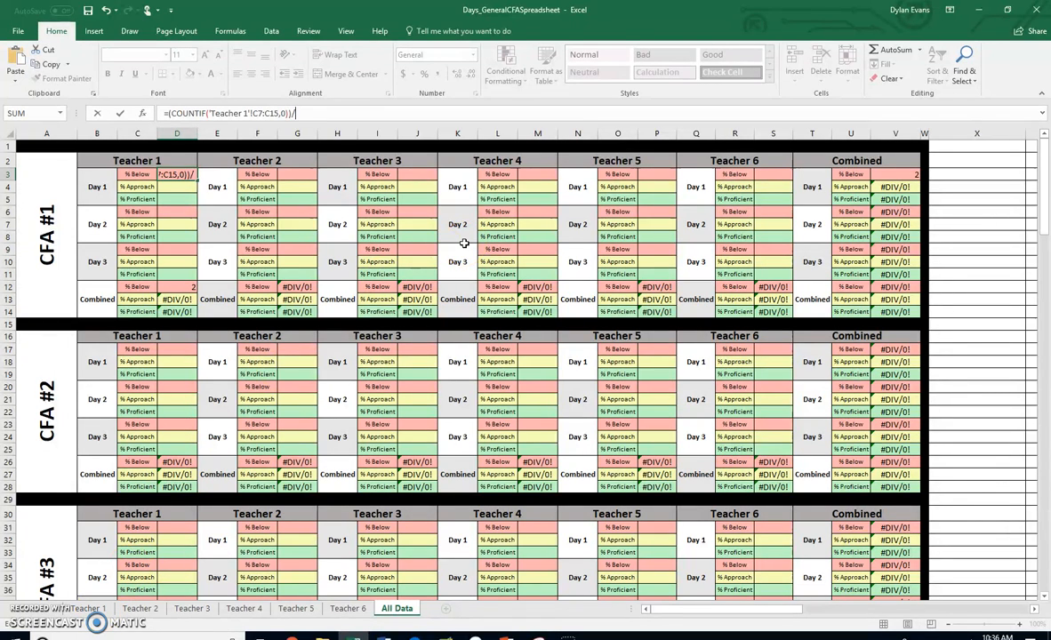
type("SUM(")
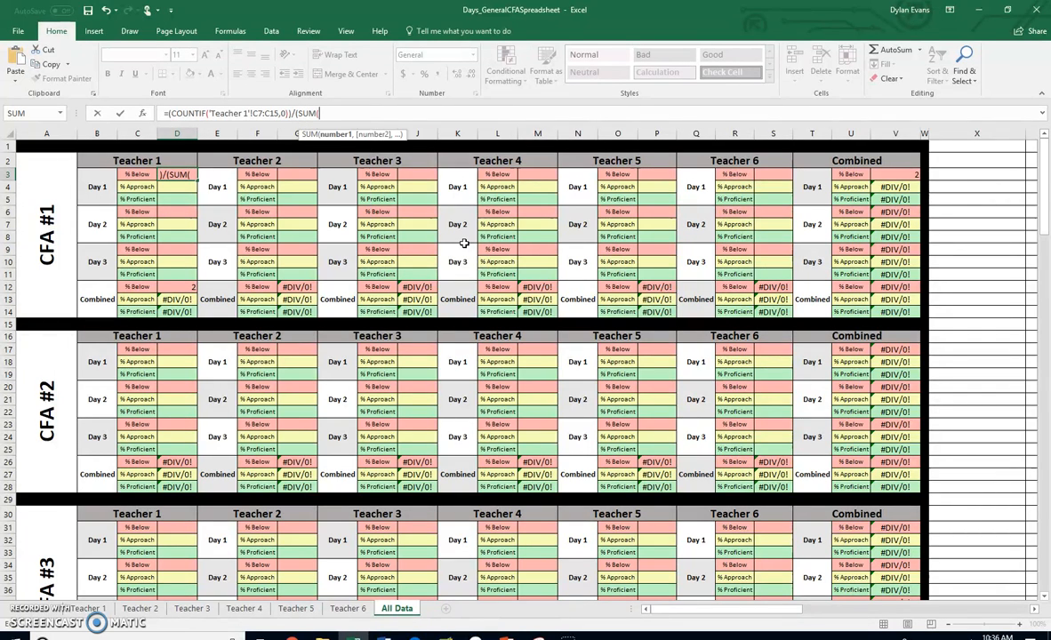
Step: Copy COUNTIF('Teacher 1'!C7:C15,0) from the numerator into the SUM as its first argument
left_click(193, 113)
left_click_drag(172, 113, 278, 113)
key("ctrl+c")
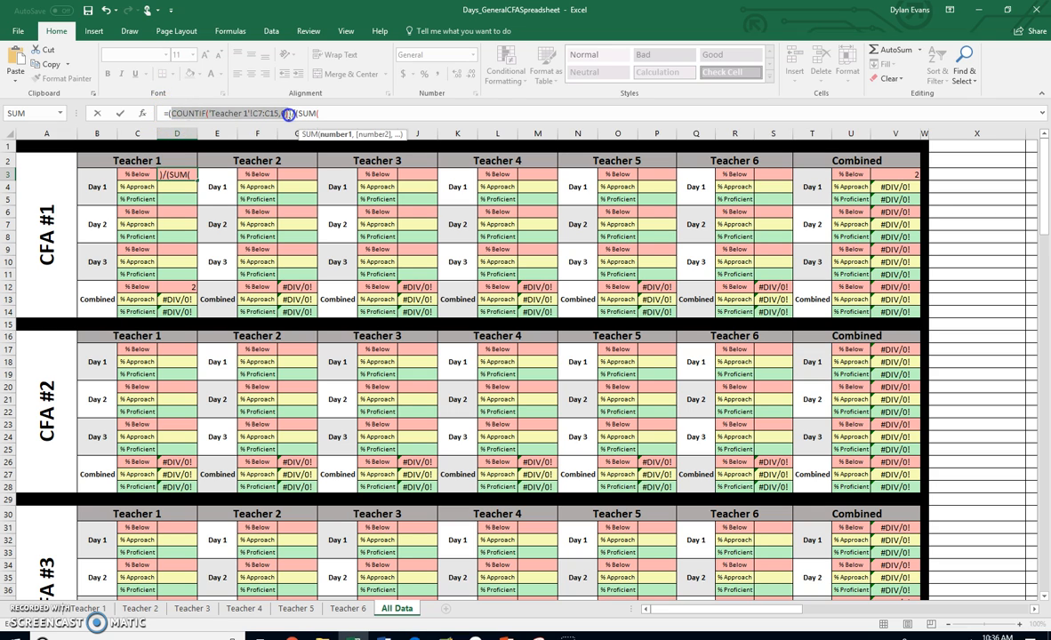
left_click(336, 113)
key("ctrl+v")
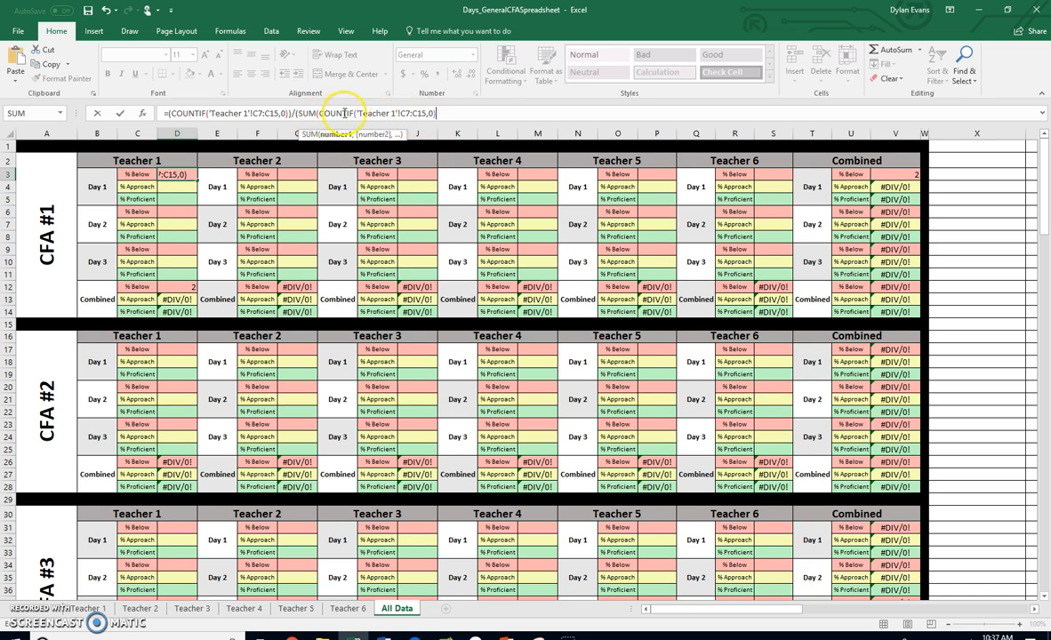
Step: Add COUNTIF('Teacher 1'!C7:C15,1) as the second argument of the SUM in D3's denominator
type(",")
left_click(321, 113)
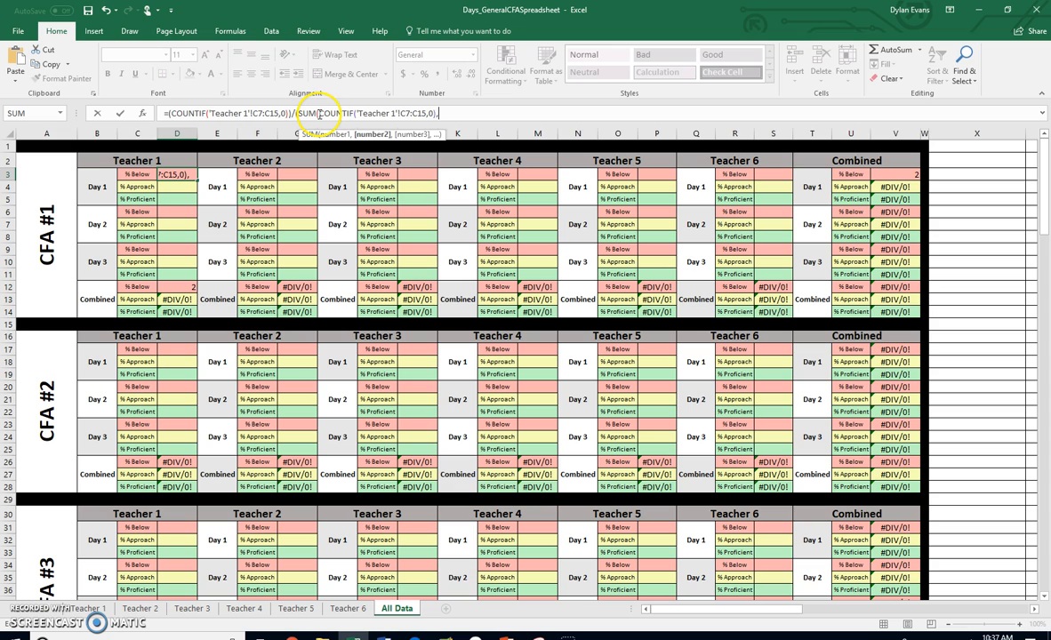
key("ctrl+v")
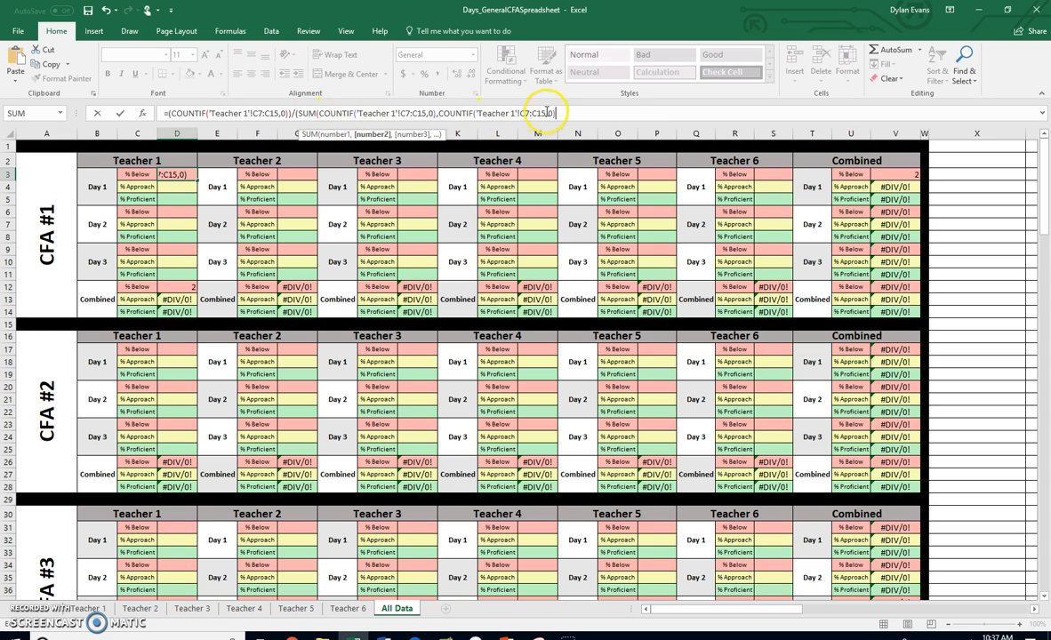
key("BackSpace")
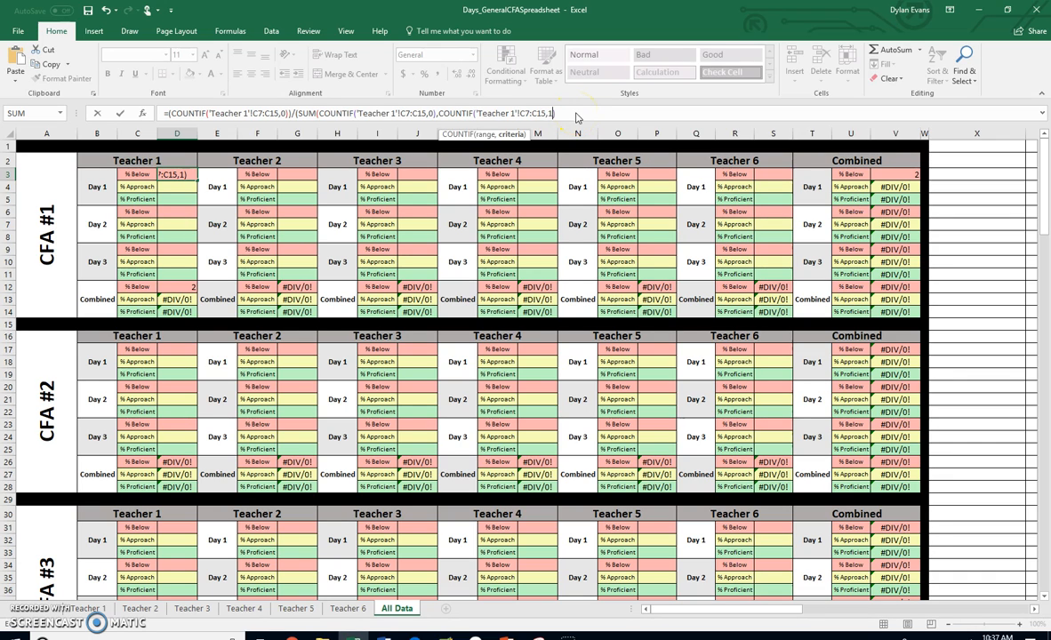
Step: Add COUNTIFs of 'Teacher 1'!C7:C15 with criteria 2 and 3 to the SUM, then close the parentheses and commit the D3 formula
type("),COUNTIF('Teacher 1'!C7:C15,0)")
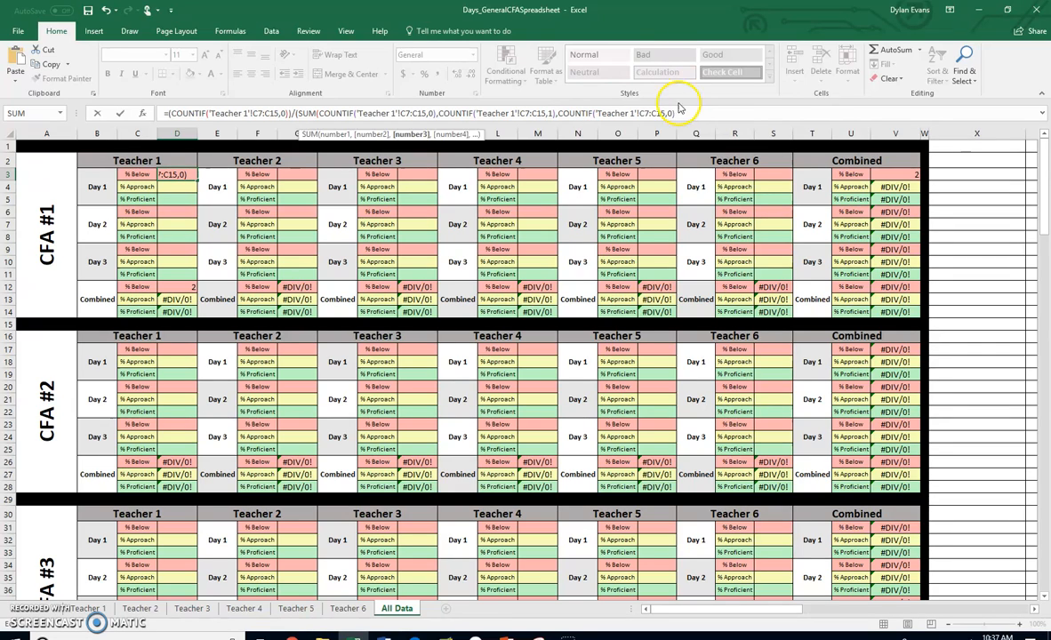
key("BackSpace")
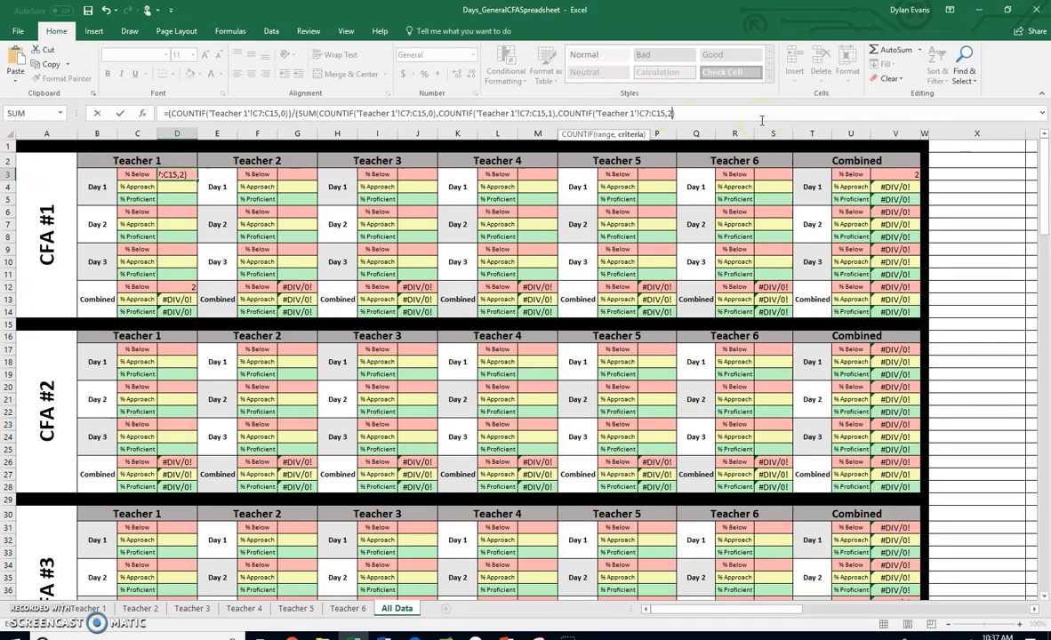
type("),COUNTIF('Teacher 1'!C7:C15,0)")
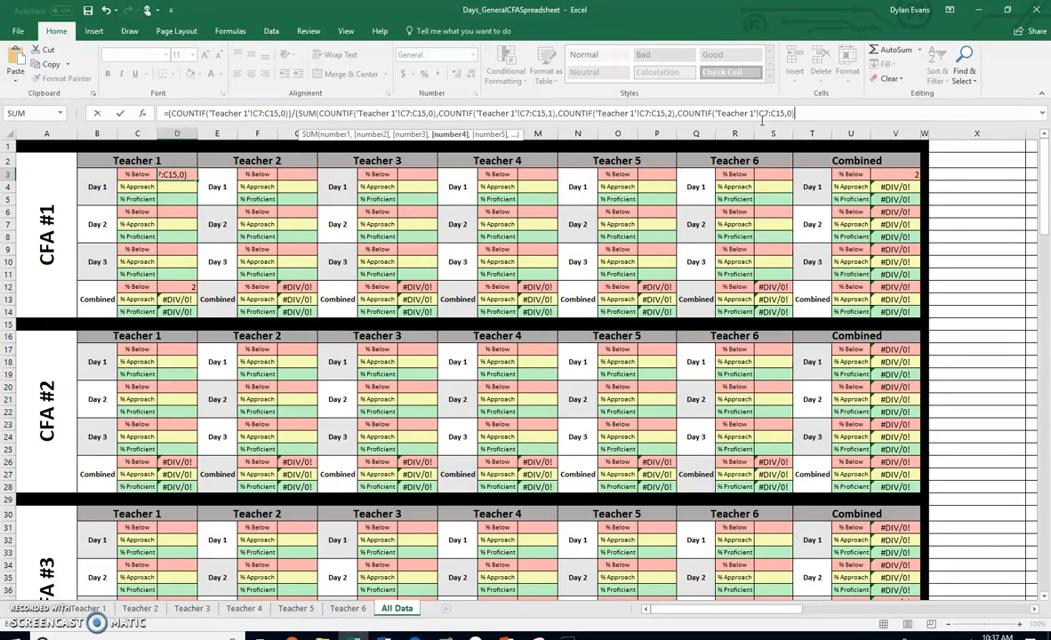
key("BackSpace")
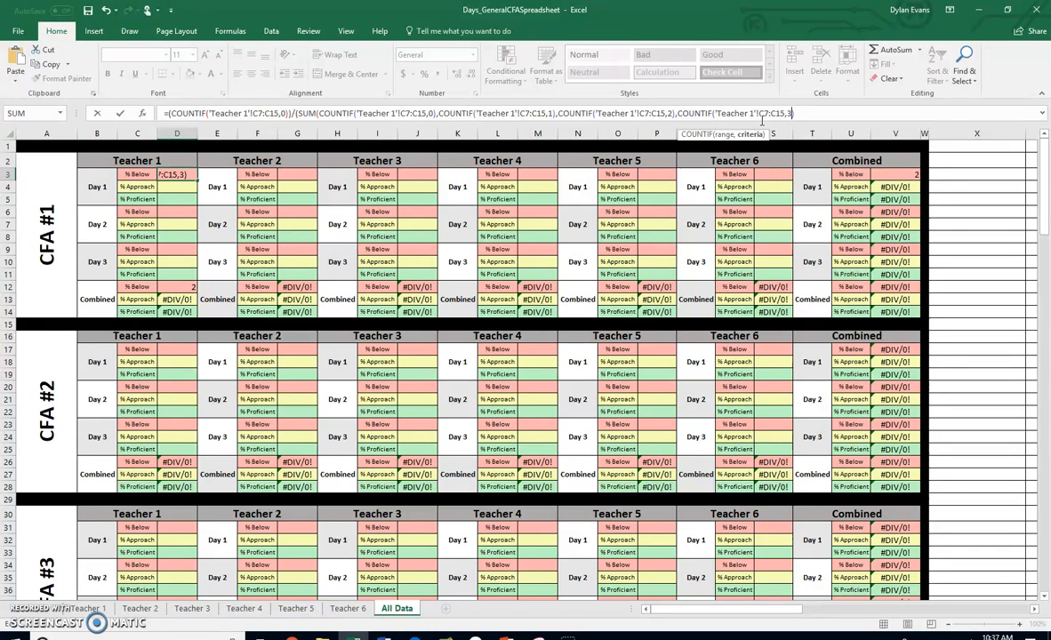
type(")")
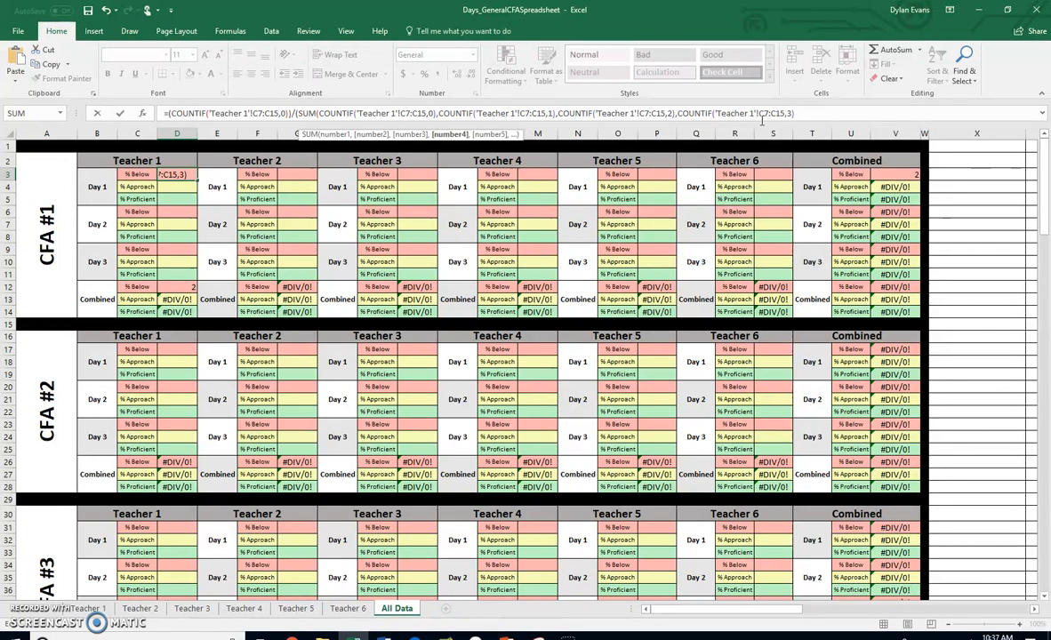
type(")")
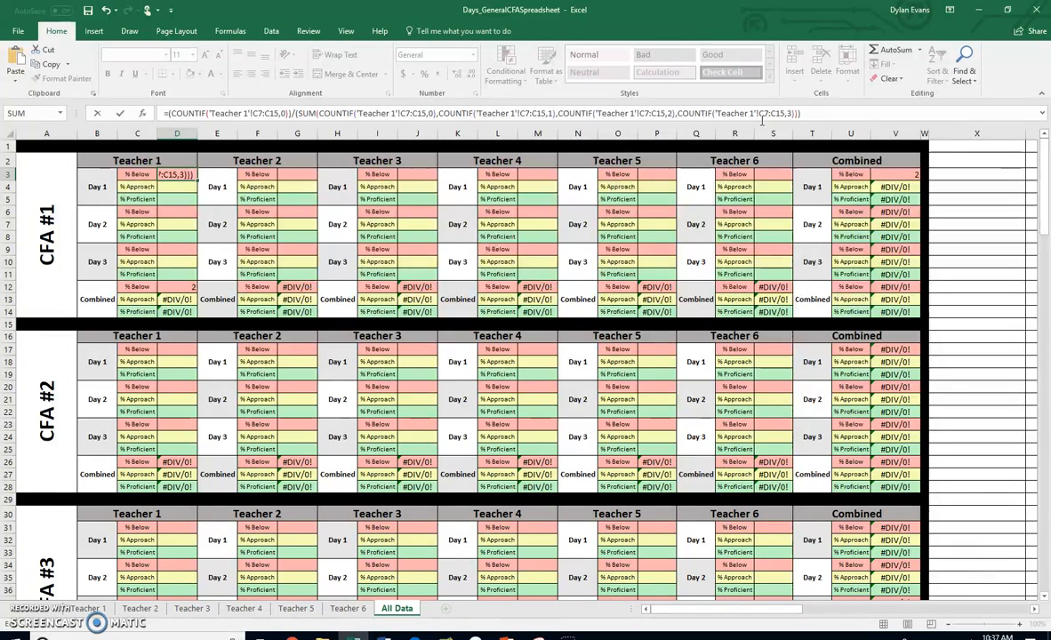
key("Return")
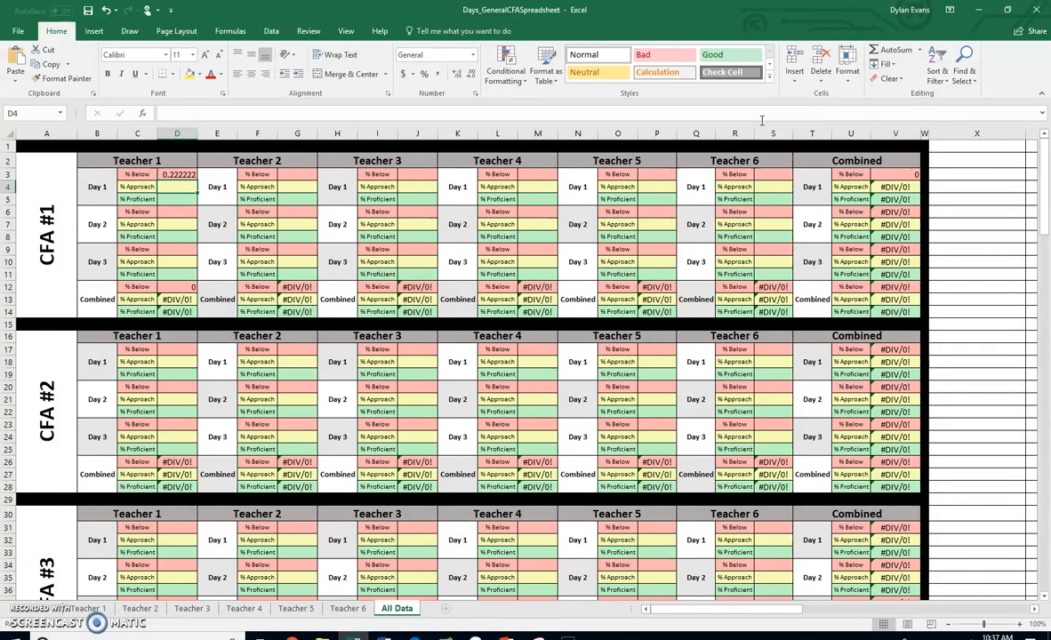
Step: Multiply the D3 formula by 100 by inserting 100* right after its equals sign
left_click(175, 175)
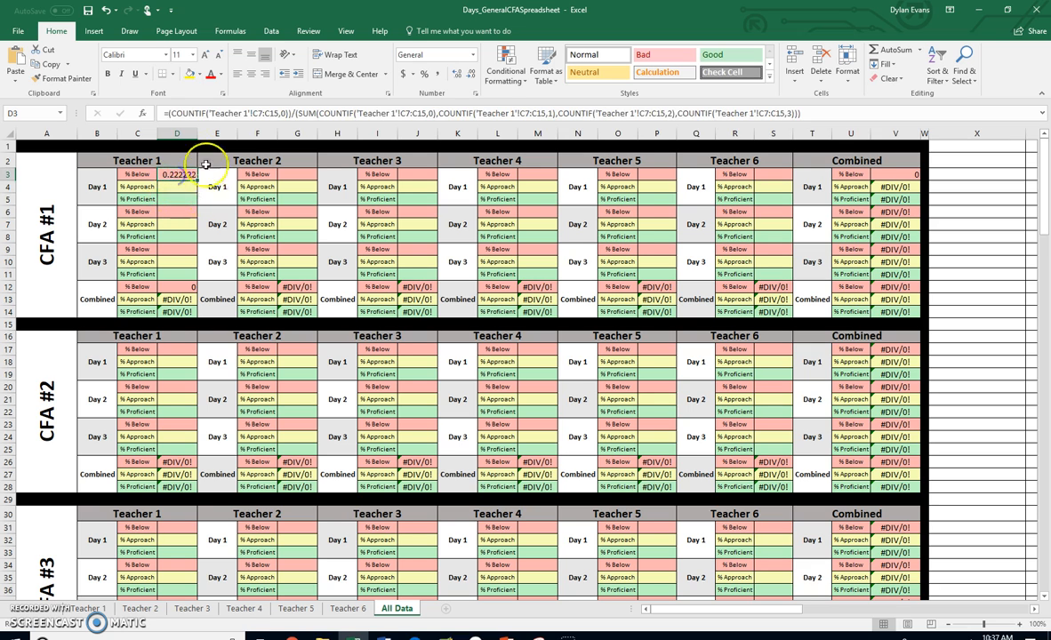
left_click(169, 114)
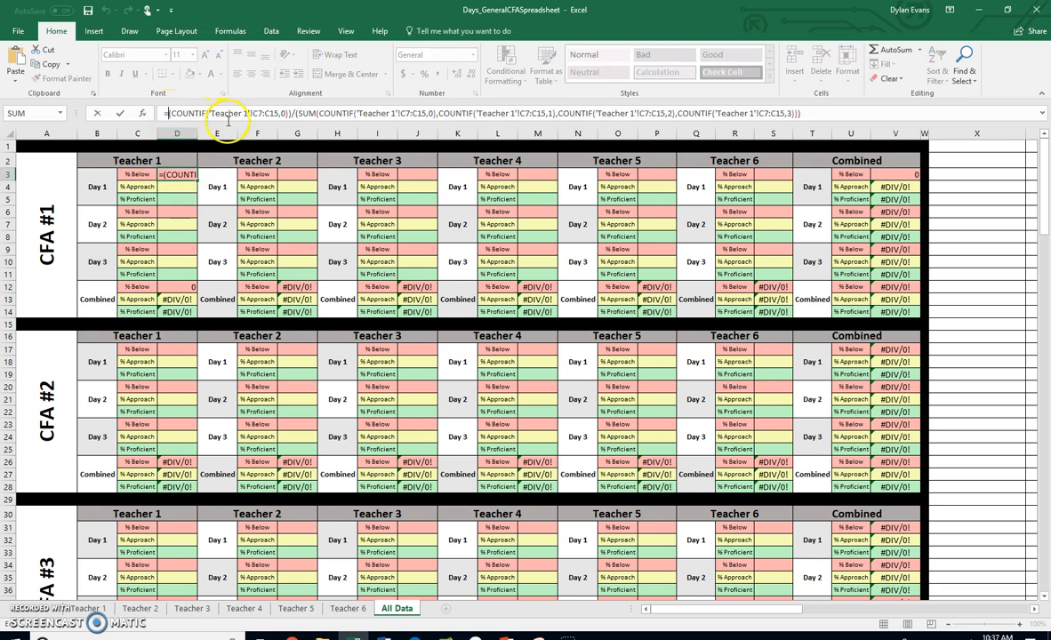
type("100*")
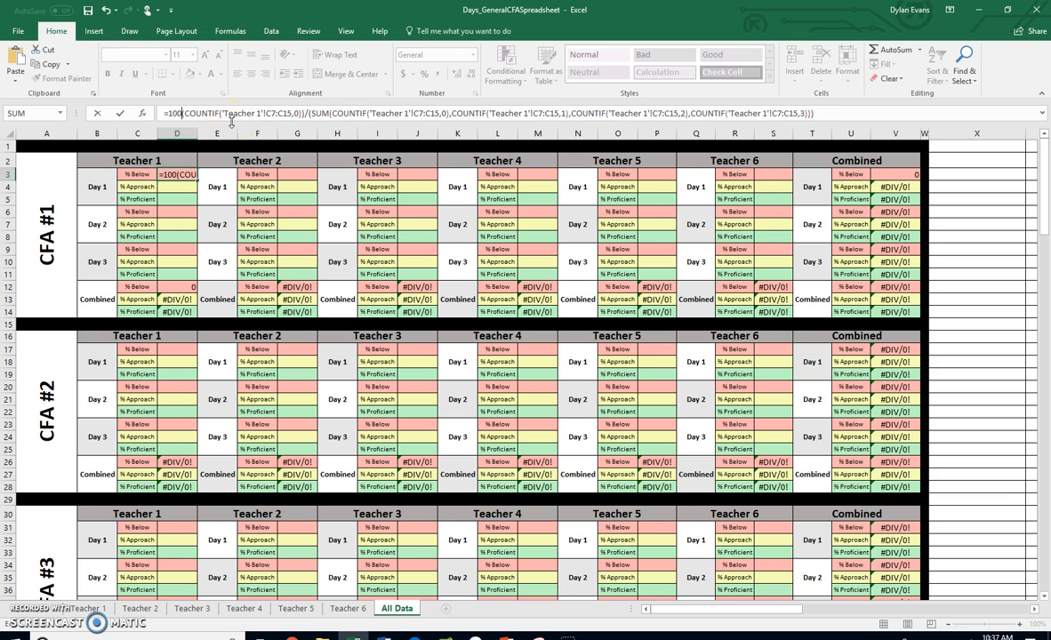
key("Return")
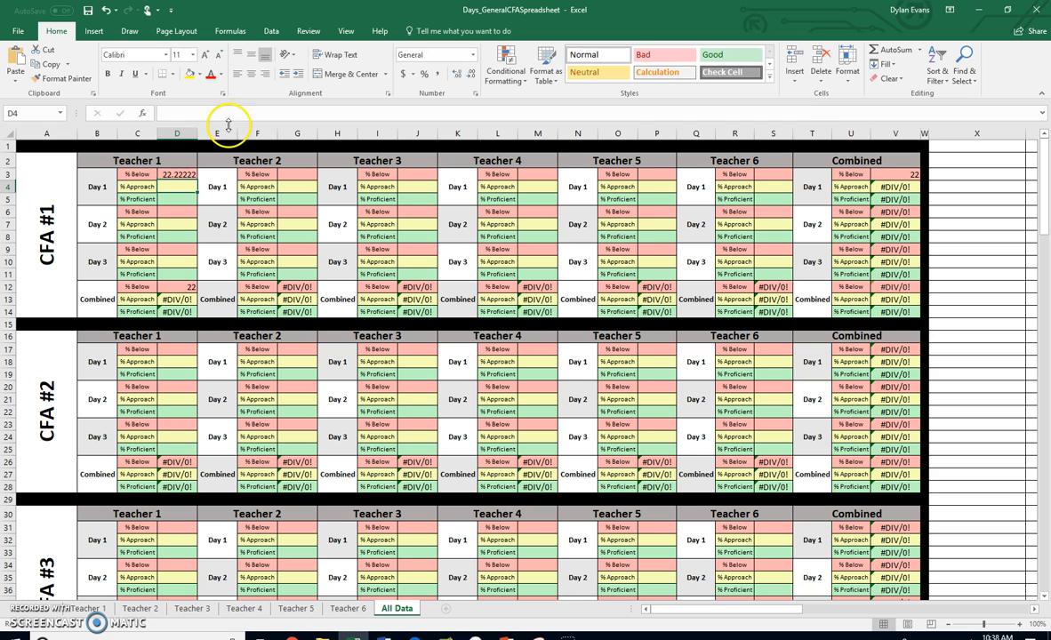
Step: Wrap the entire D3 formula in ROUND with 0 decimal digits
left_click(175, 171)
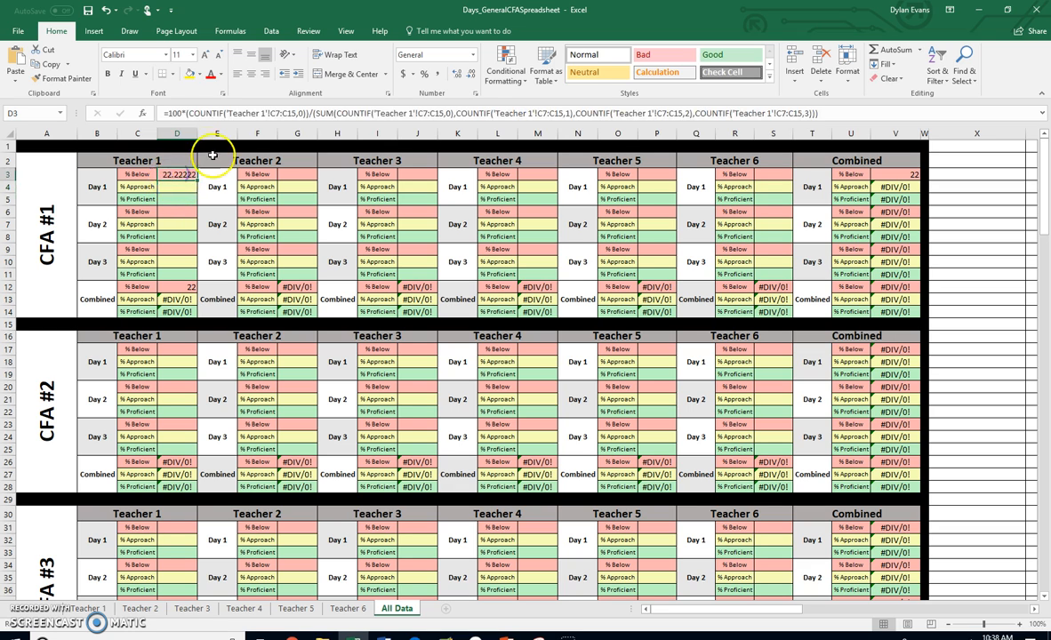
left_click(167, 112)
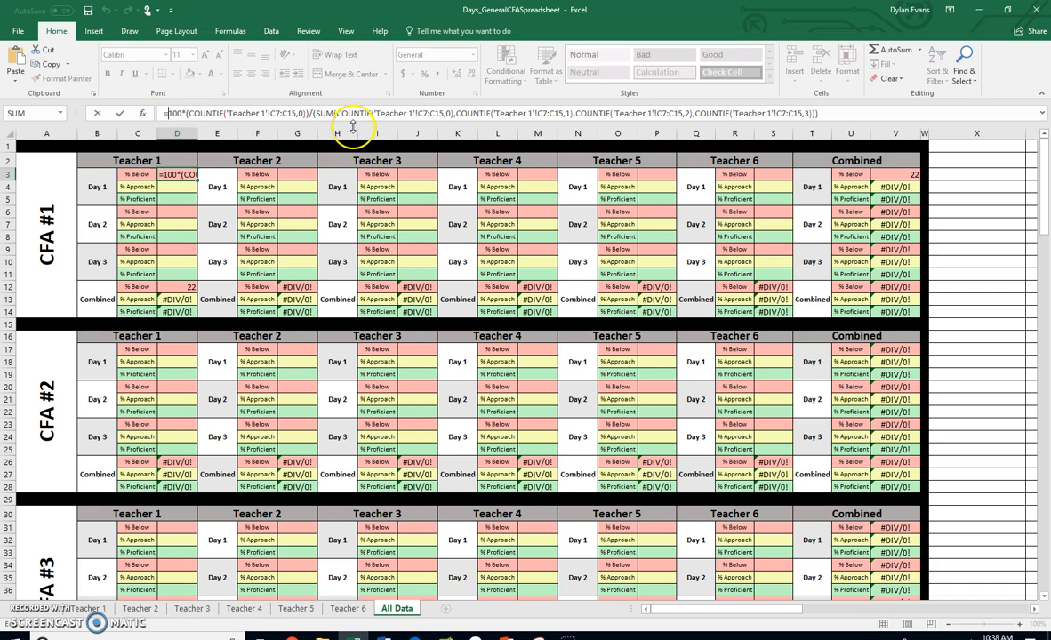
type("ROUND(")
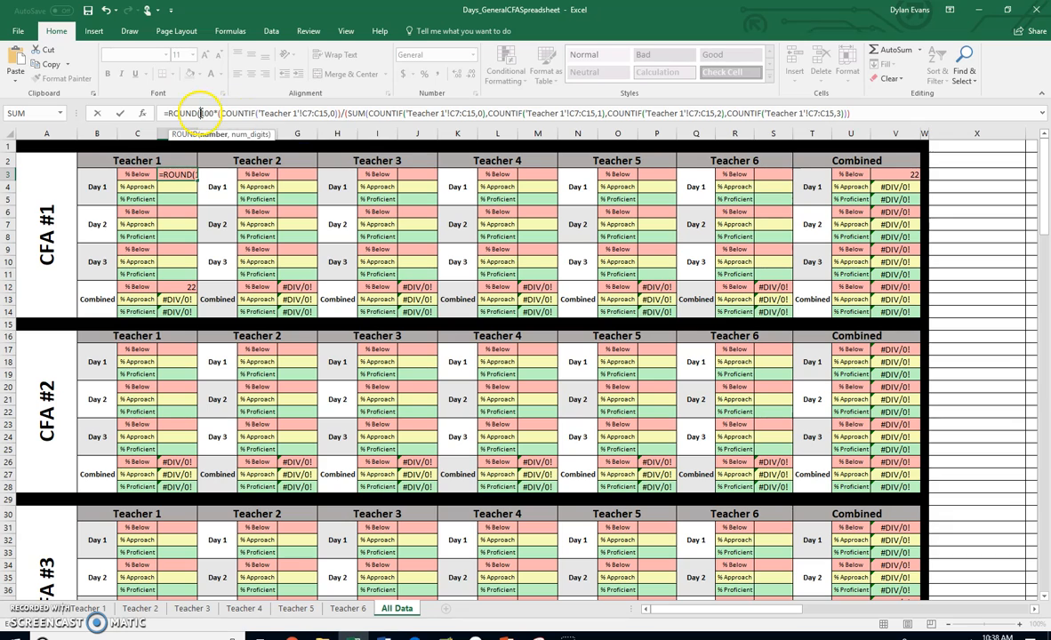
left_click(874, 113)
type(",")
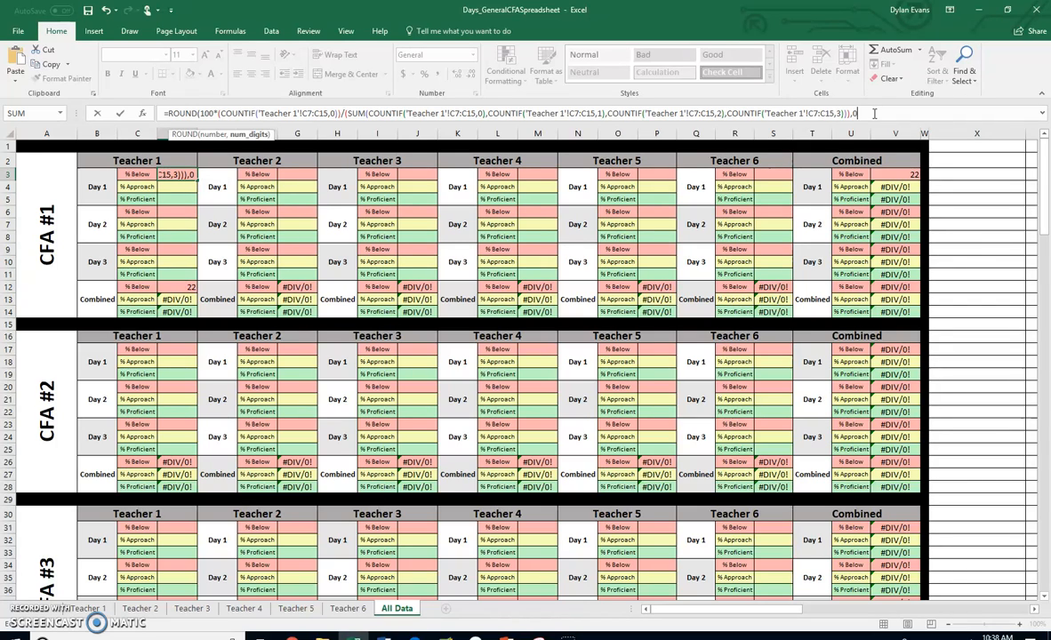
type("0)")
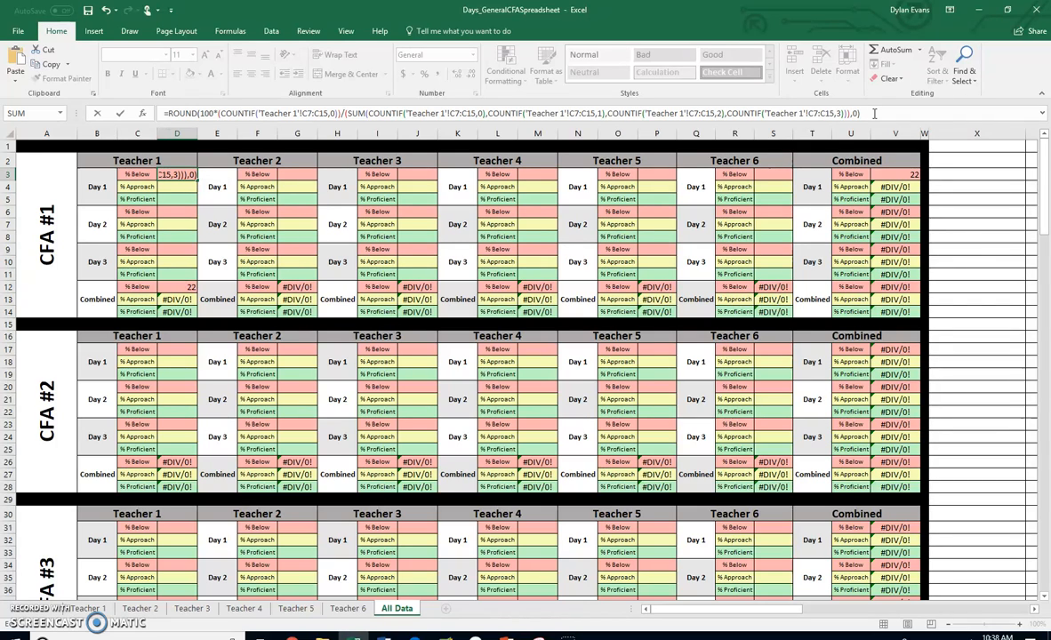
key("Return")
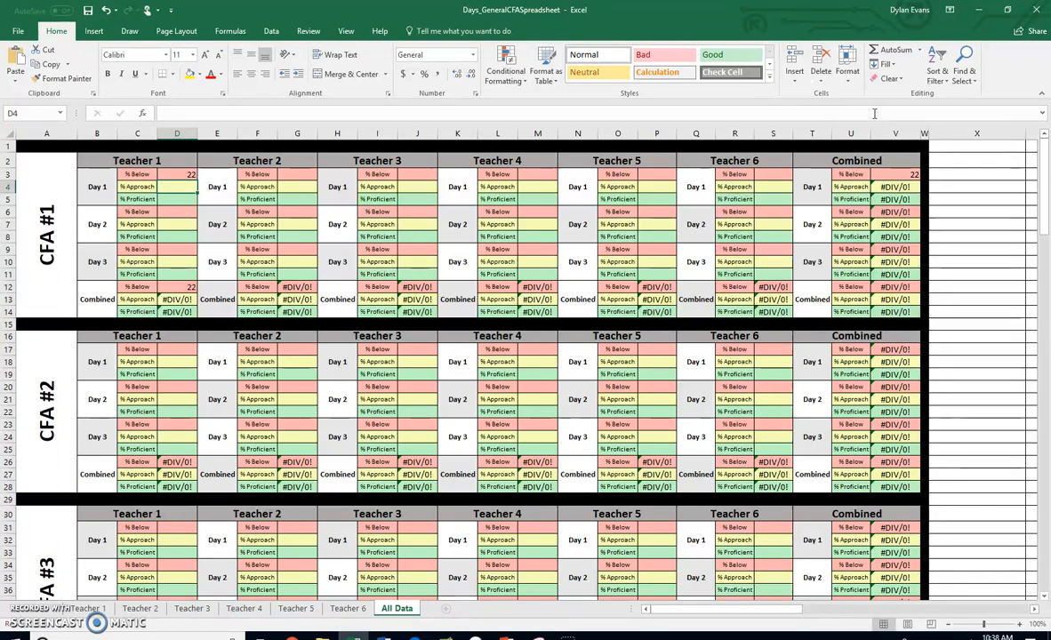
Step: Replace the equals sign in D3's formula with ## and copy the resulting formula text into D5
left_click(186, 175)
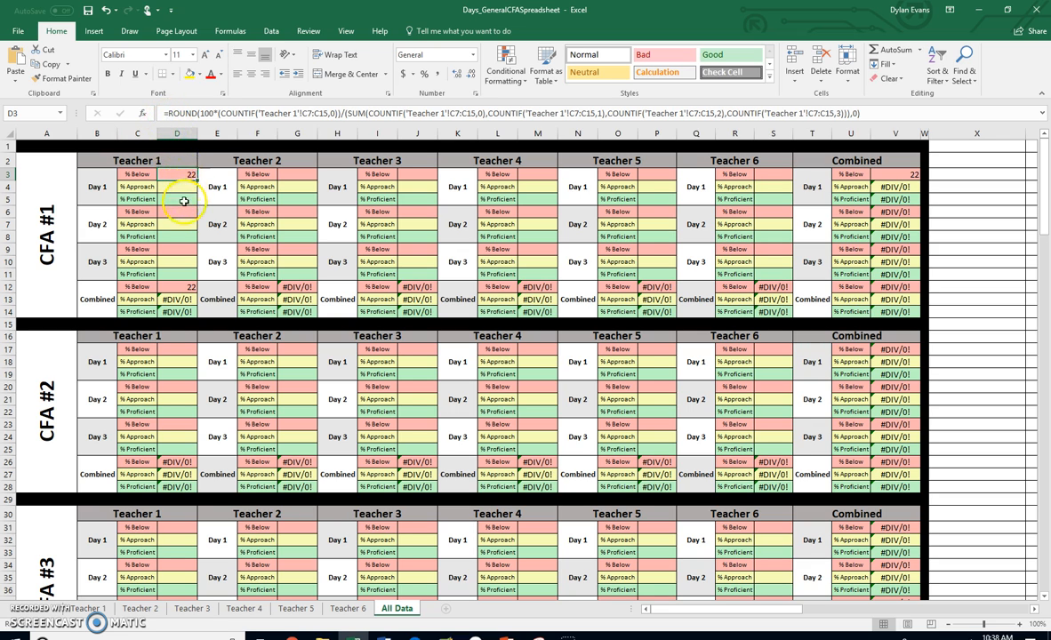
left_click(167, 113)
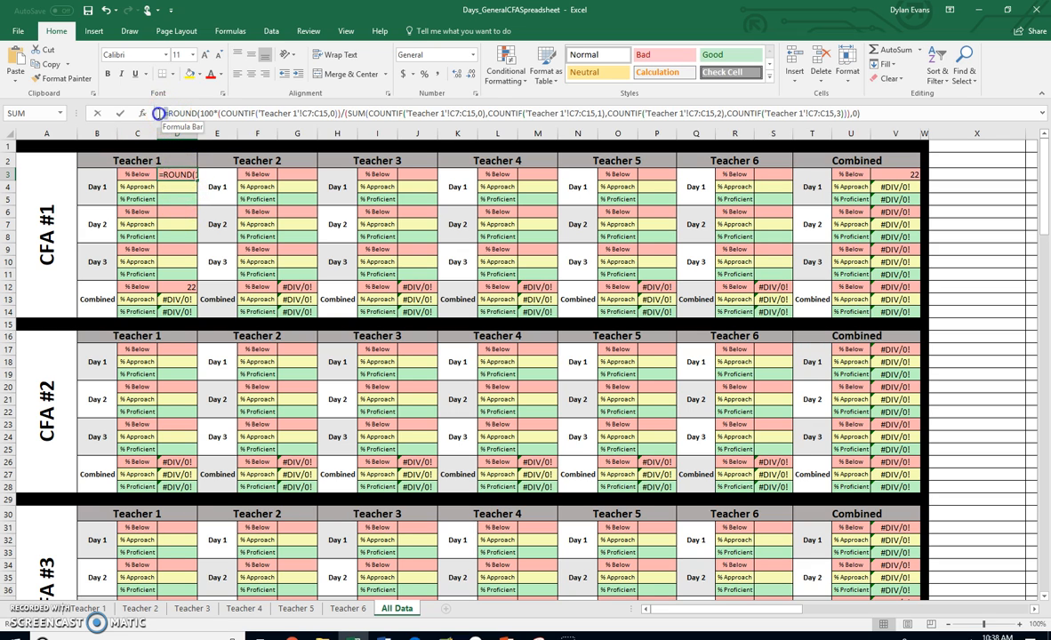
type("##")
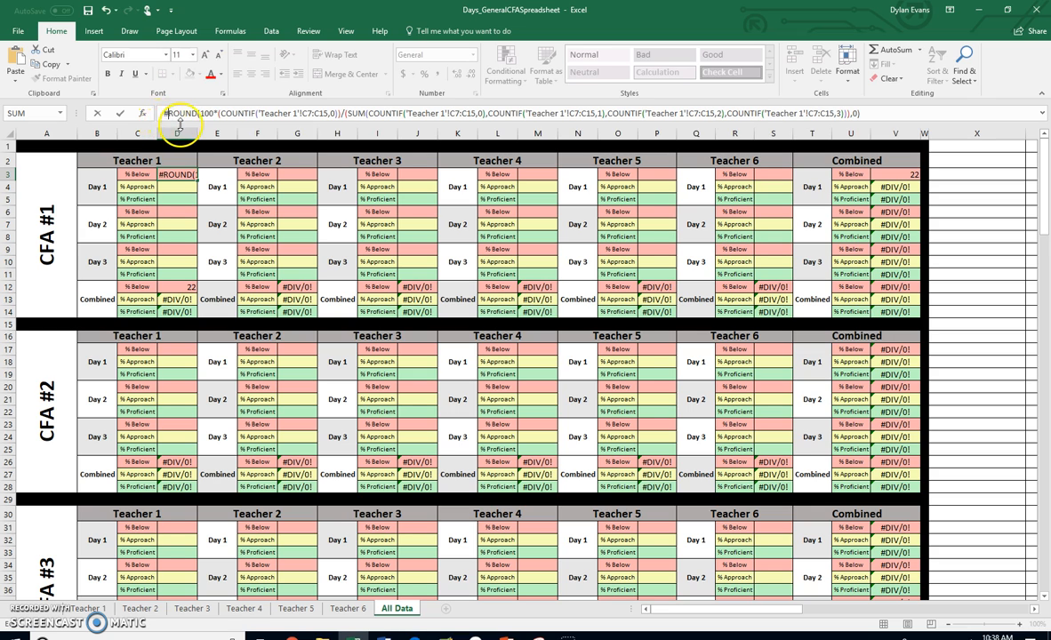
left_click_drag(169, 113, 985, 141)
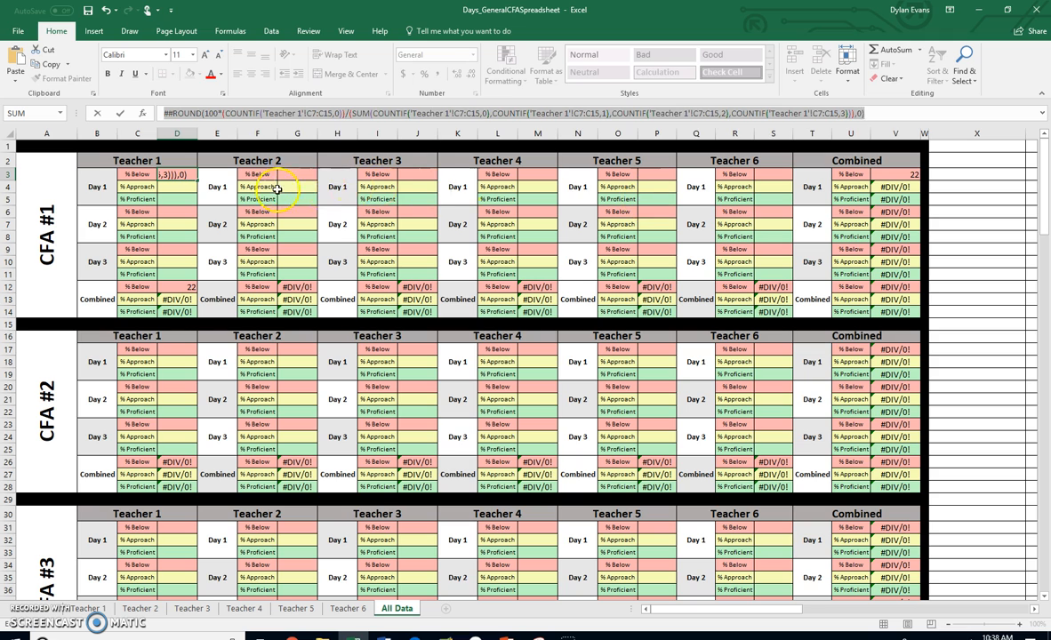
key("ctrl+c")
left_click(171, 200)
key("ctrl+v")
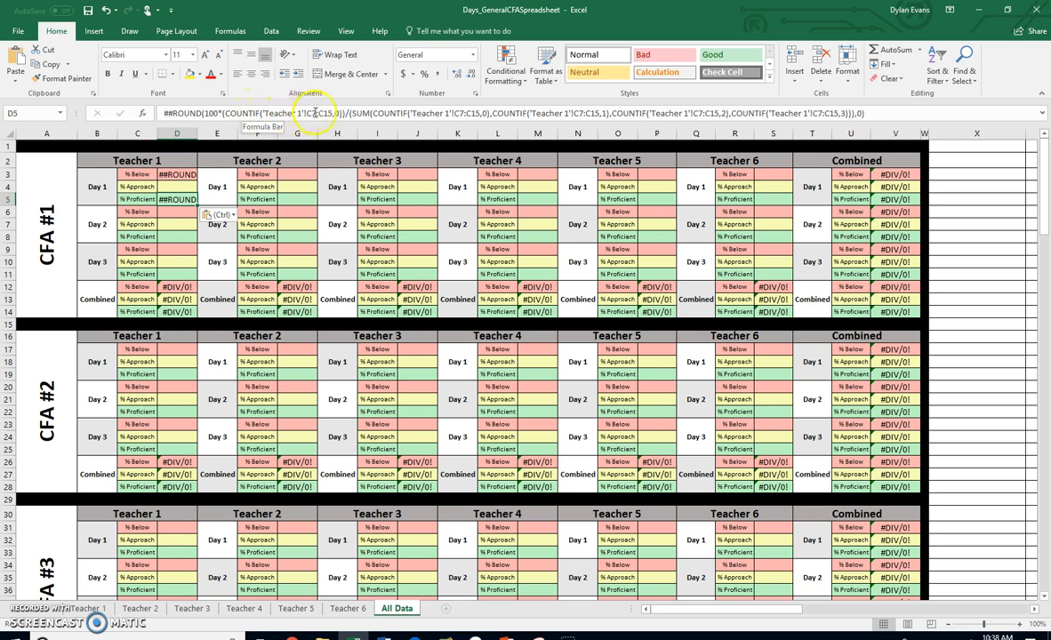
Step: Change the numerator COUNTIF criterion in D5's formula text to 3
left_click_drag(338, 113, 197, 113)
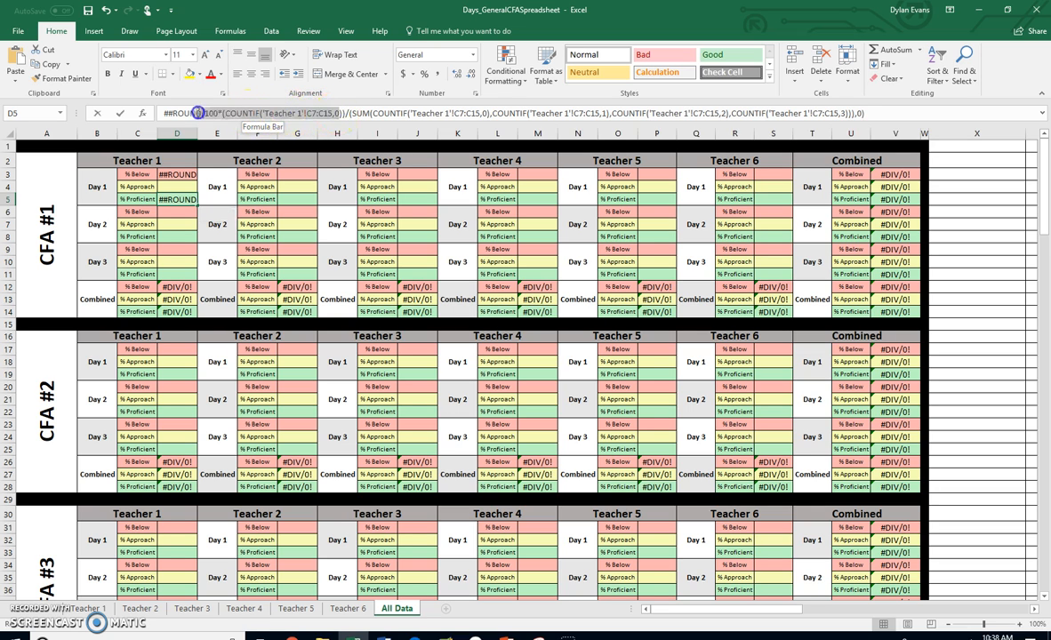
left_click(342, 113)
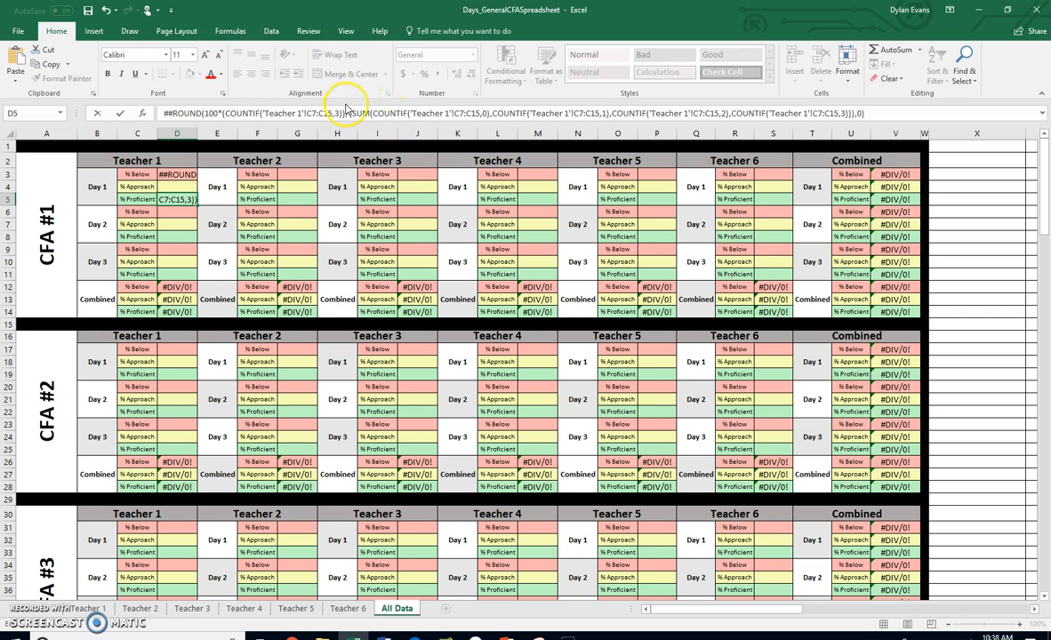
left_click(185, 187)
Step: Paste the ##ROUND formula text with numerator criterion 0 into D4, the Day 1 % Approach cell
left_click(186, 200)
key("ctrl+c")
left_click(185, 189)
key("ctrl+v")
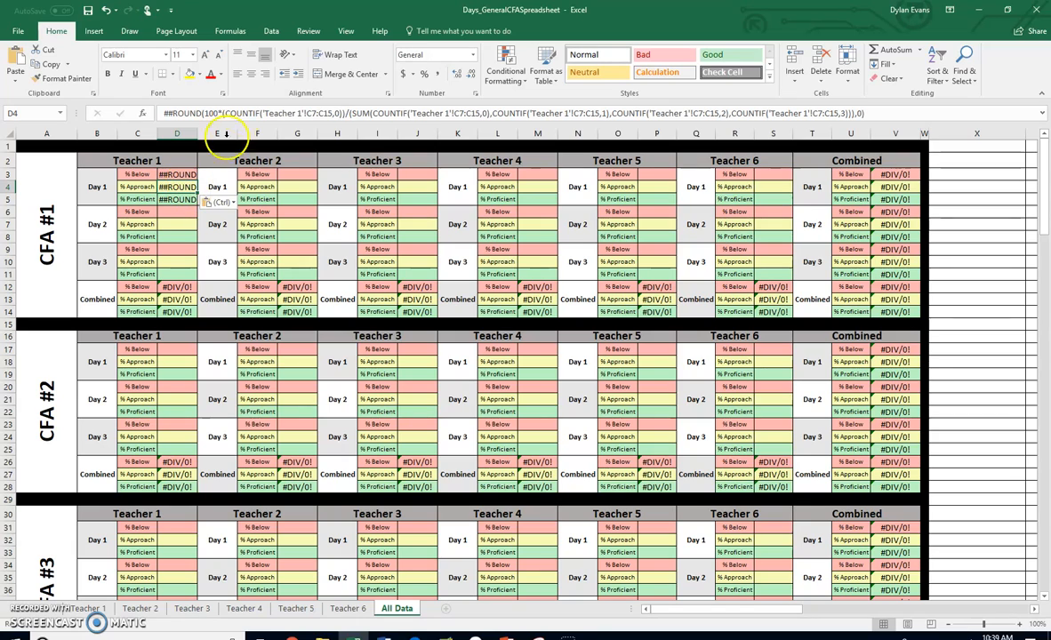
Step: Change the numerator COUNTIF criterion in D4 to 1 and add a plus sign after that COUNTIF
left_click(338, 113)
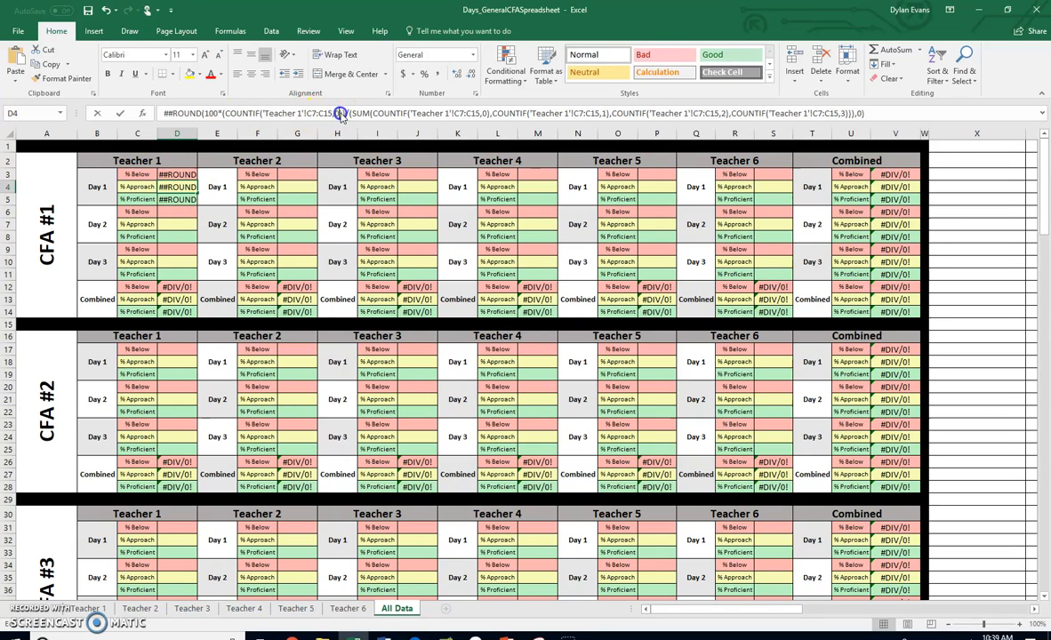
key("BackSpace")
type("1)")
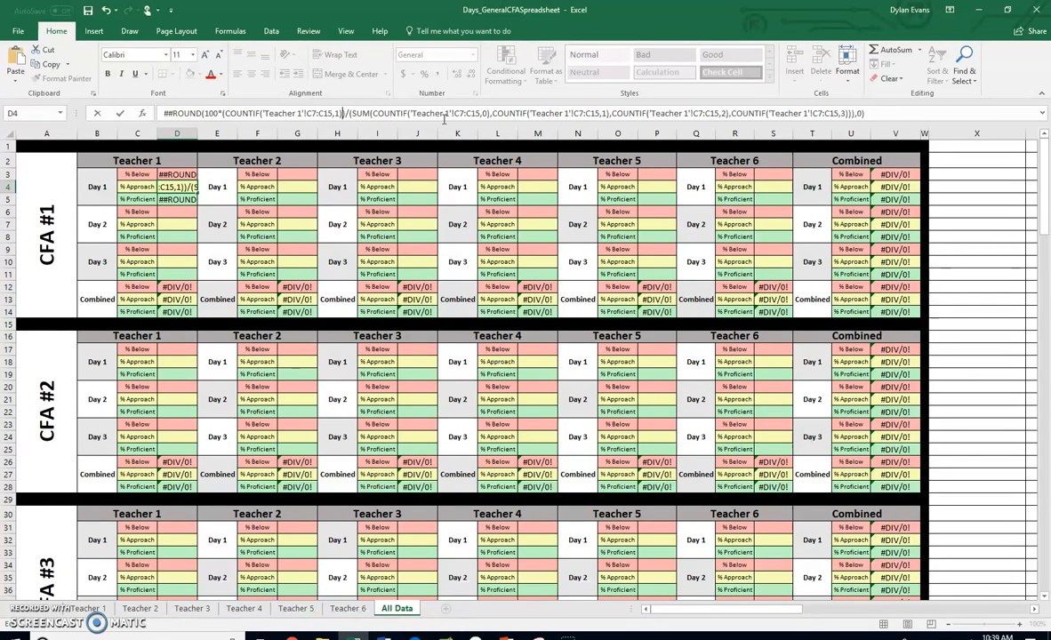
type("+")
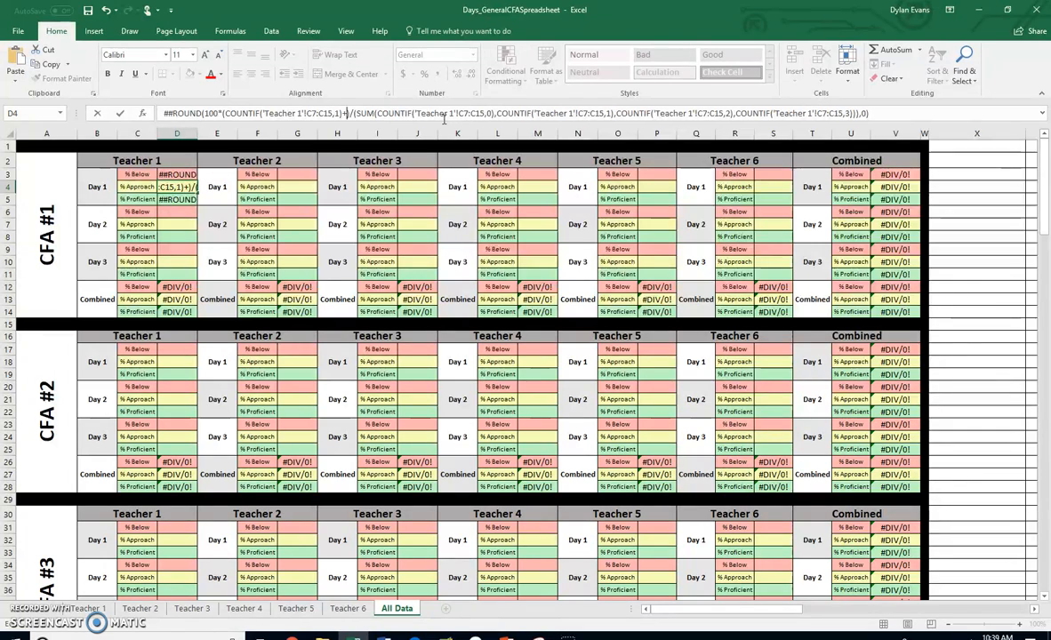
type("COUNTIF")
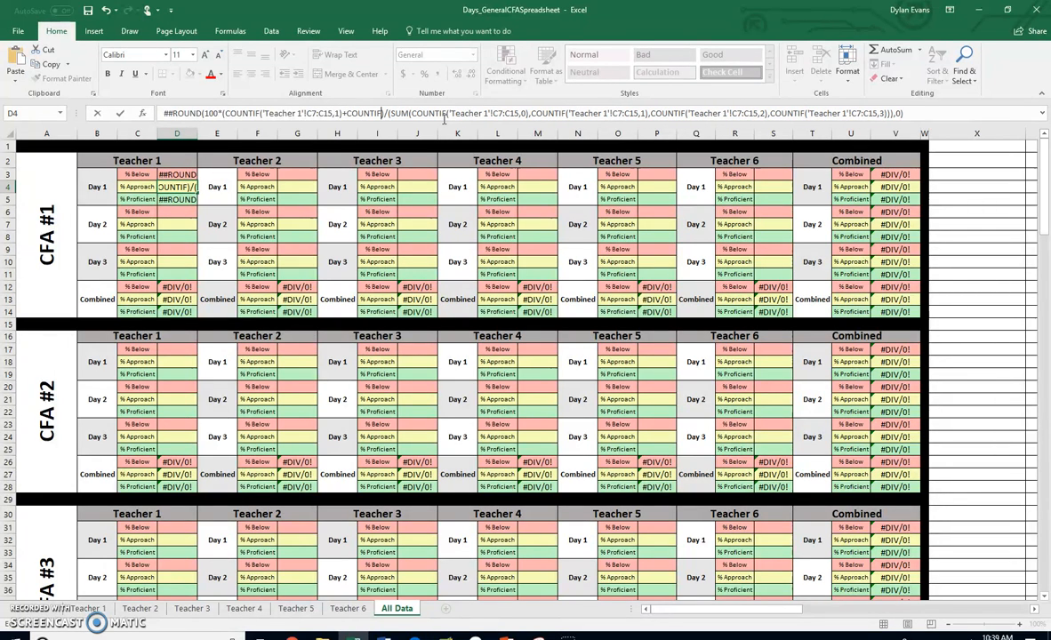
key("BackSpace")
key("BackSpace")
key("BackSpace")
key("BackSpace")
key("BackSpace")
key("BackSpace")
key("BackSpace")
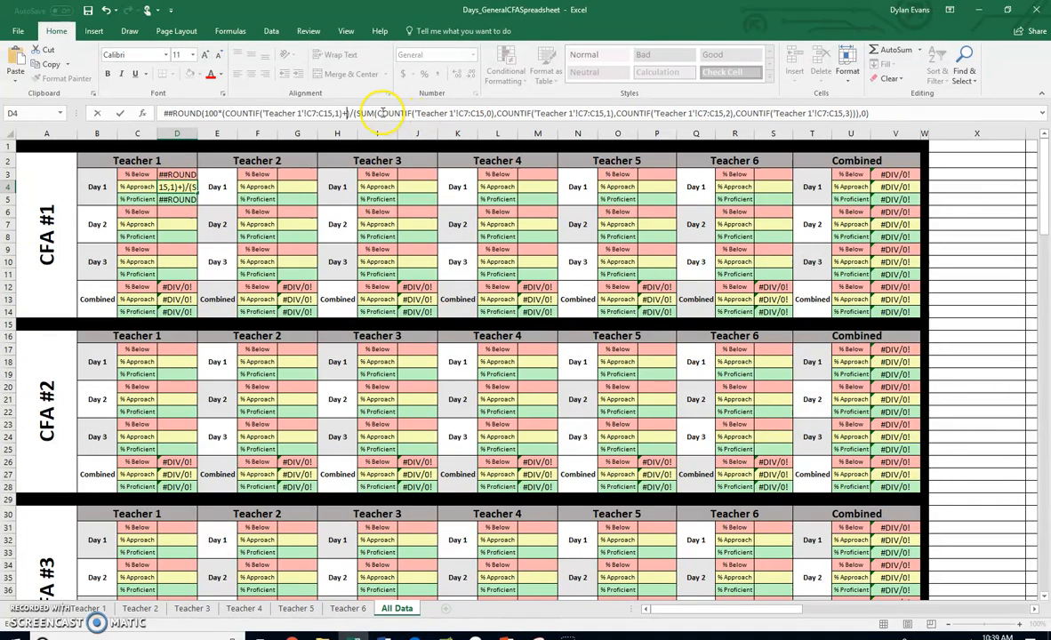
Step: Add a second COUNTIF of 'Teacher 1'!C7:C15 with criterion 2 to the numerator of D4's formula text
left_click_drag(225, 113, 338, 113)
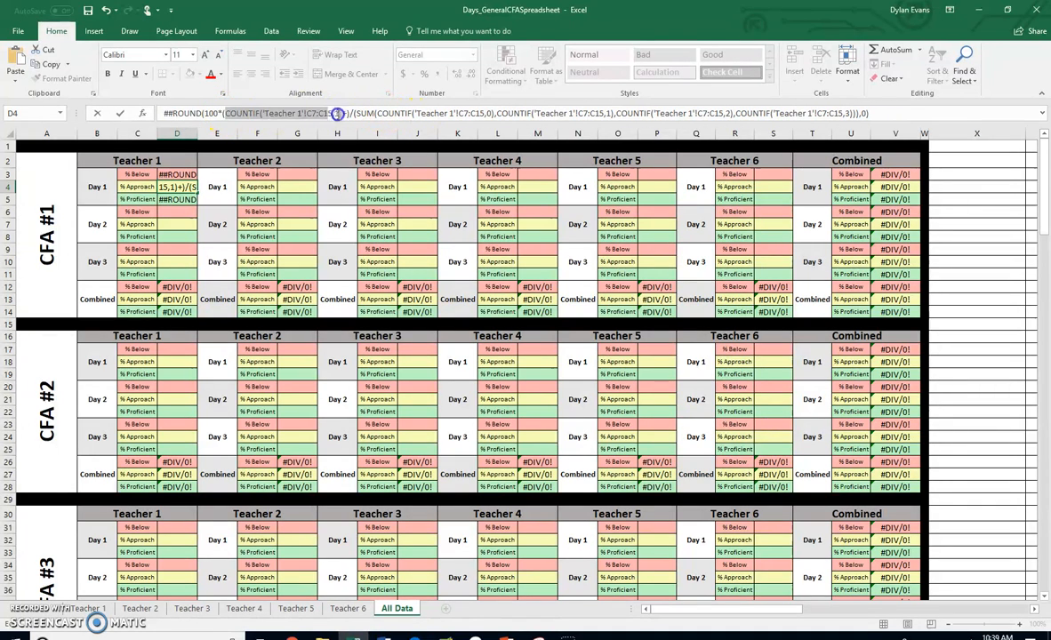
key("ctrl+c")
left_click(347, 113)
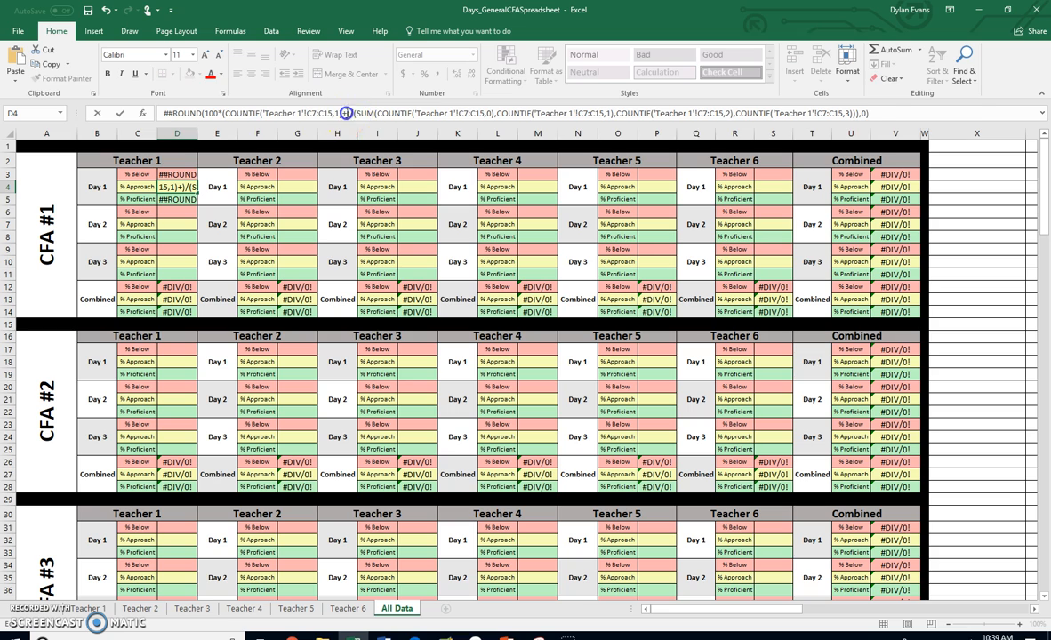
key("ctrl+v")
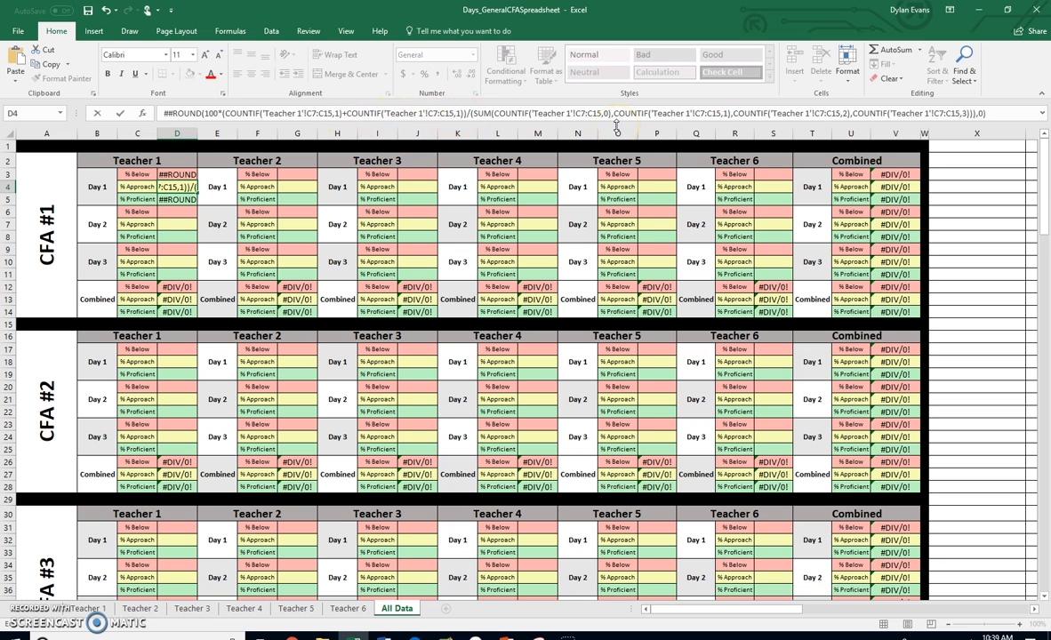
left_click(177, 198)
left_click(176, 188)
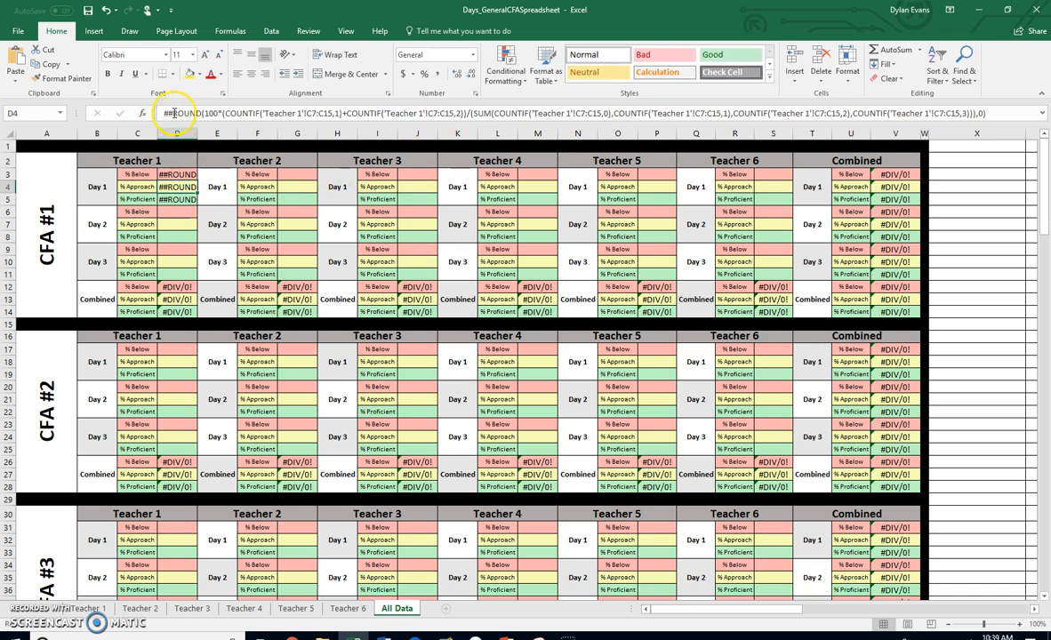
Step: Replace the ## at the start of D4 with an equals sign to make it a live formula
left_click_drag(152, 113, 147, 113)
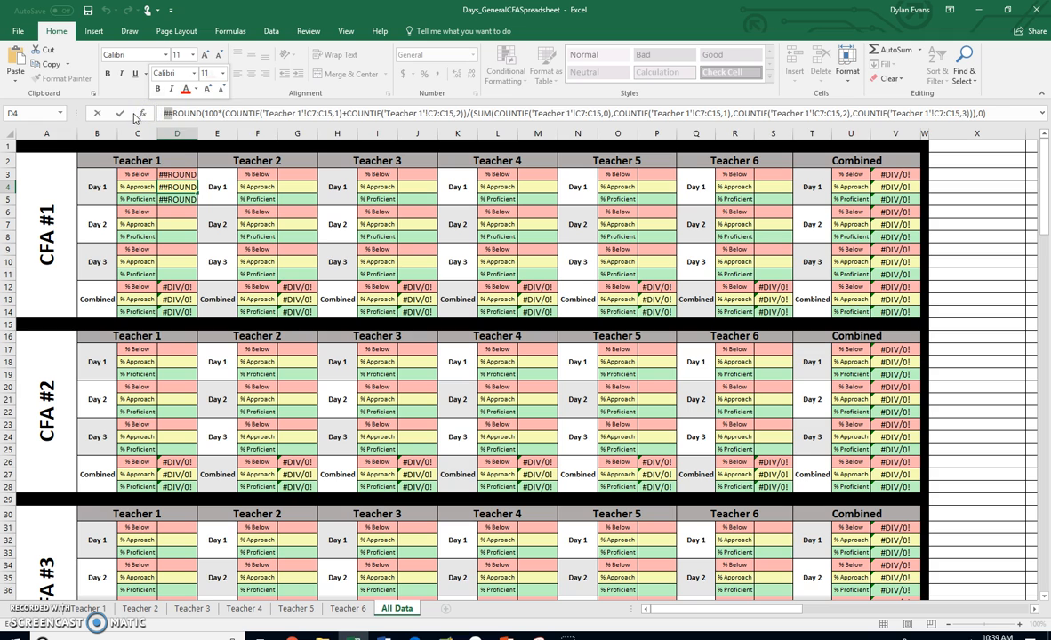
type("=")
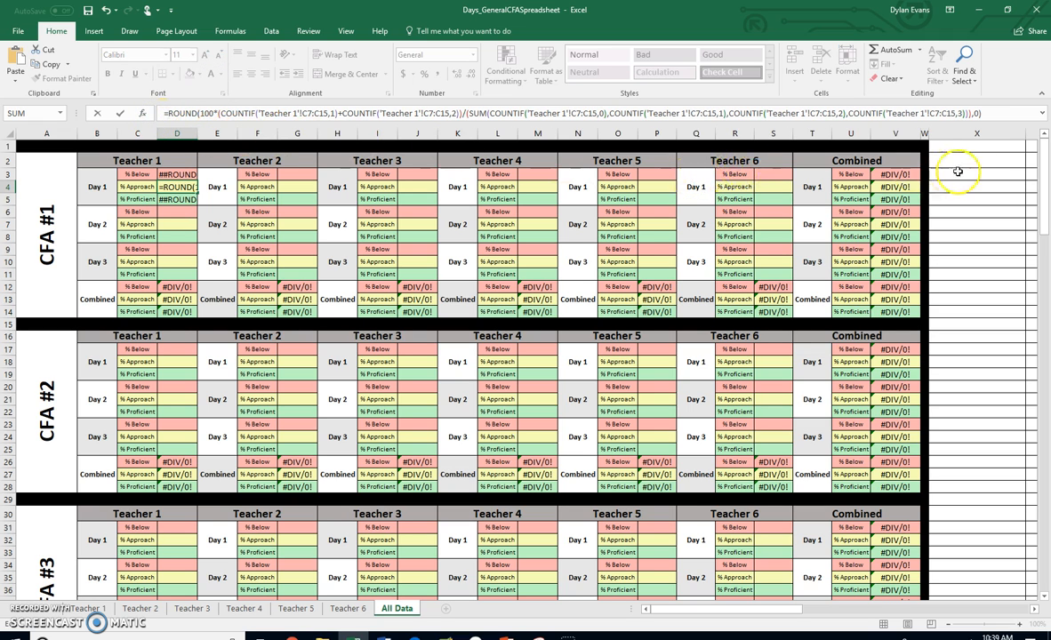
key("ctrl+Return")
key("Down")
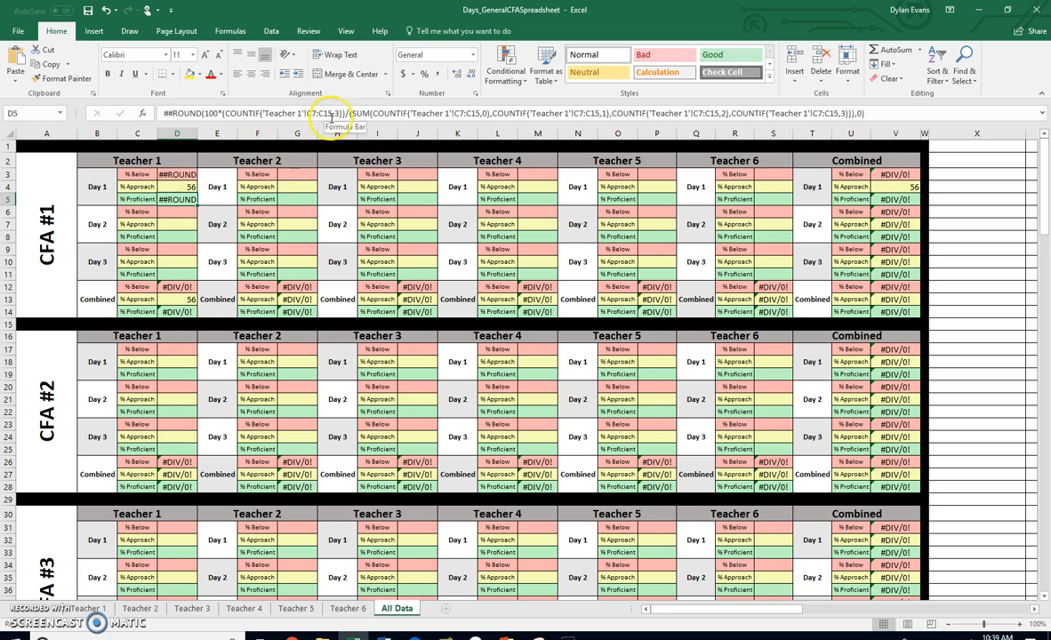
Step: Turn D4 back into formula text by replacing its equals sign with ##
left_click(180, 188)
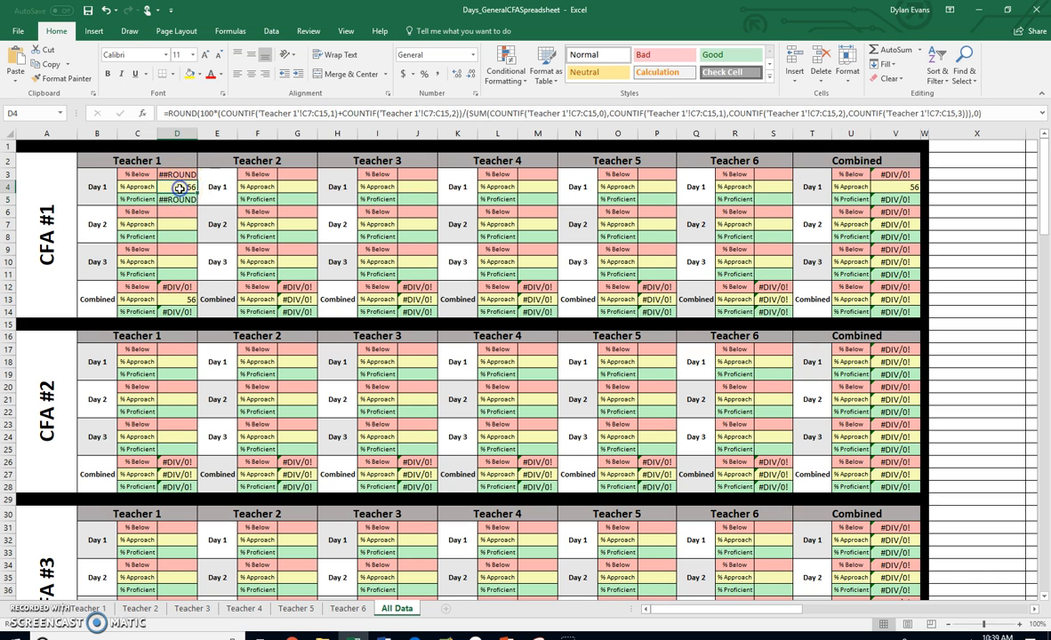
left_click(160, 113)
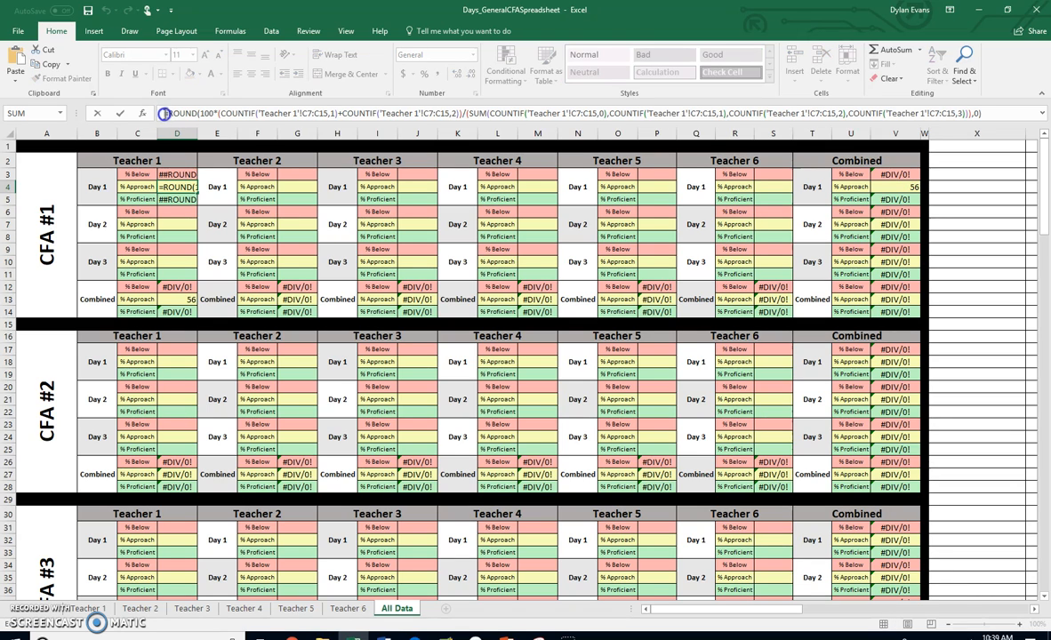
left_click_drag(163, 114, 169, 113)
type("##")
key("Return")
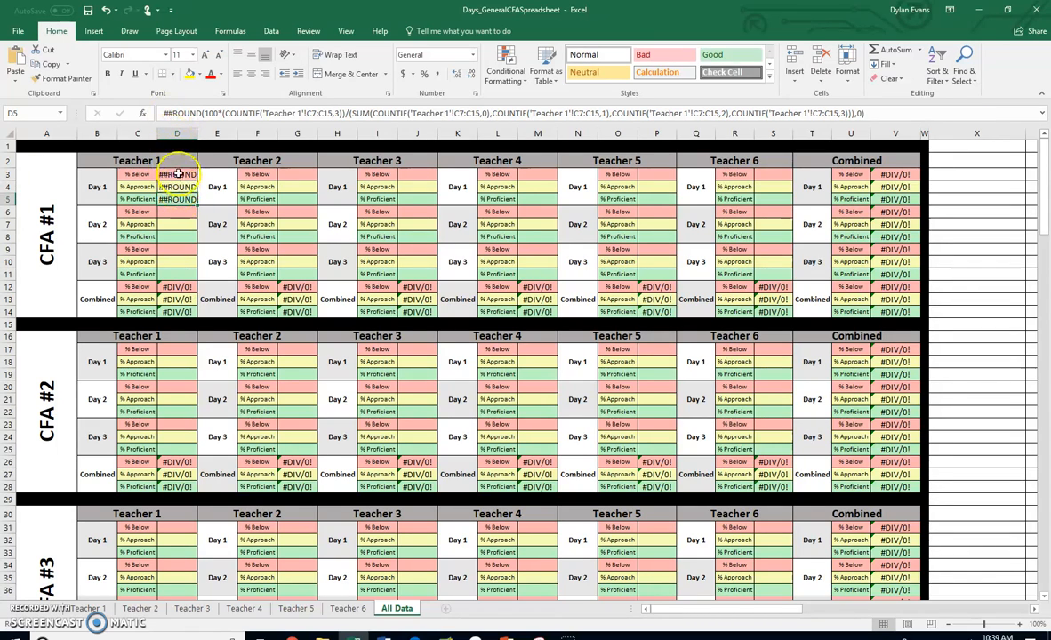
Step: Copy the formula texts in D3:D5 into Teacher 1's Day 2 and Day 3 cells, starting at D6 and D9
left_click_drag(178, 175, 169, 199)
key("ctrl+c")
left_click(178, 214)
key("ctrl+v")
left_click(178, 250)
key("ctrl+v")
Step: Examine which Teacher 1 sheet ranges hold the CFA 1 scores for Day 2 and Day 3
left_click(177, 214)
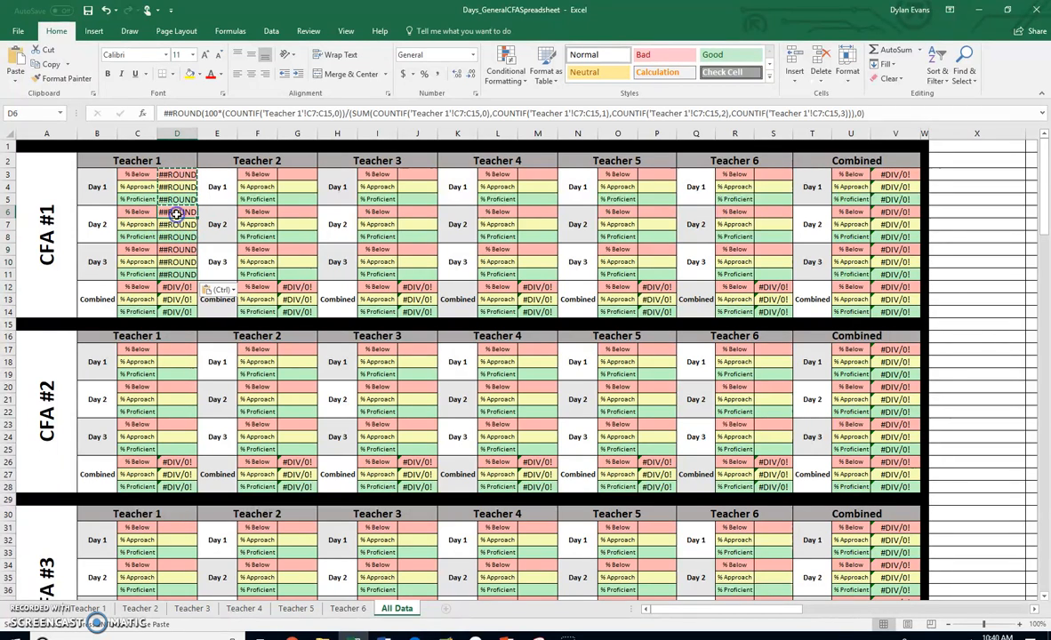
left_click_drag(183, 216, 183, 239)
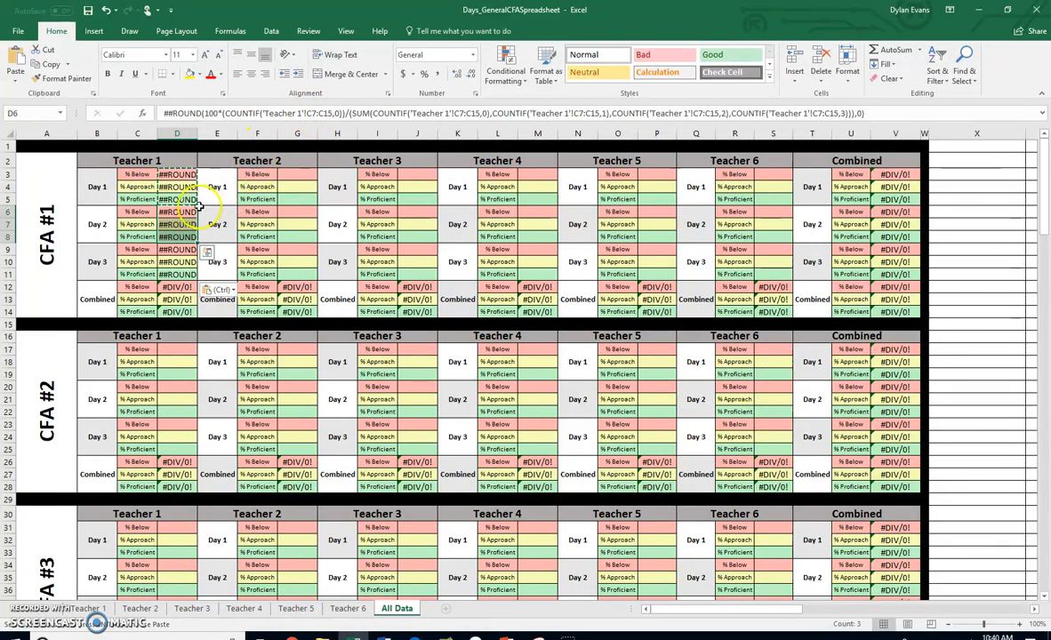
left_click(181, 175)
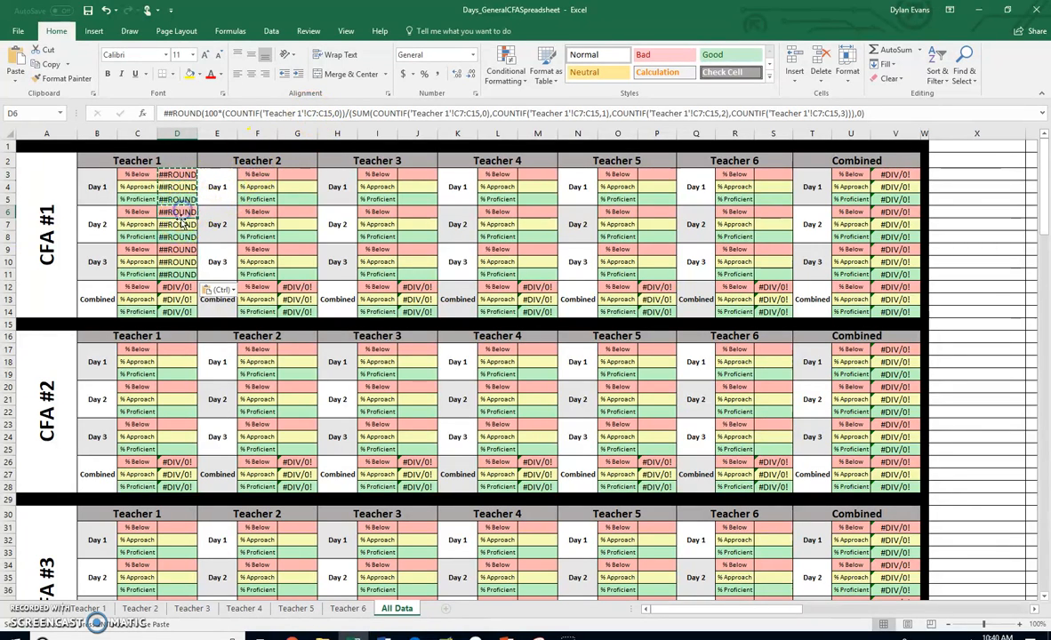
left_click_drag(181, 225, 183, 235)
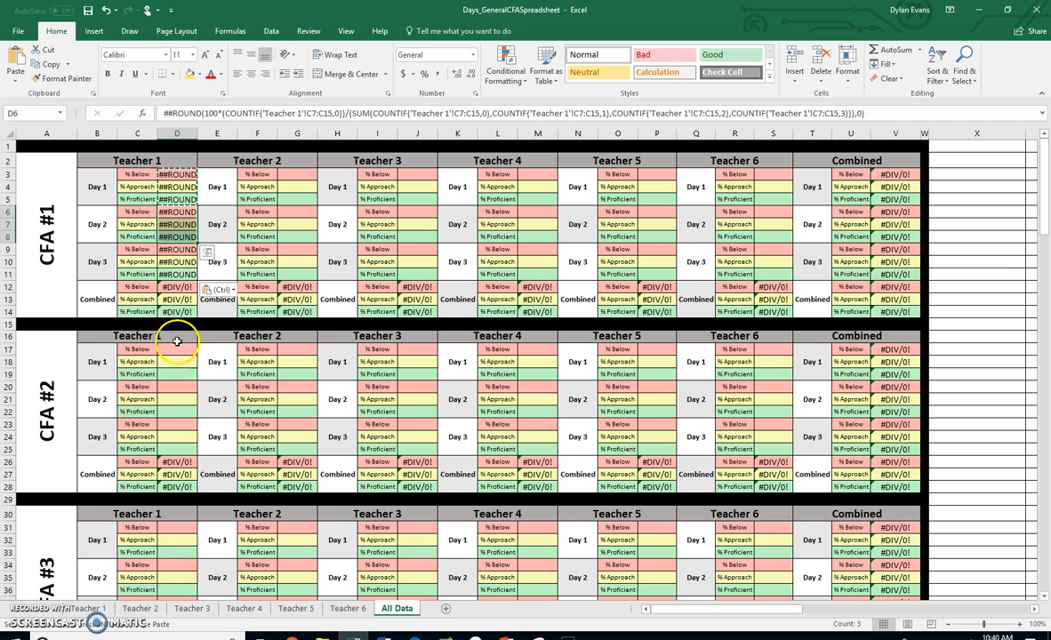
left_click(103, 225)
left_click(87, 609)
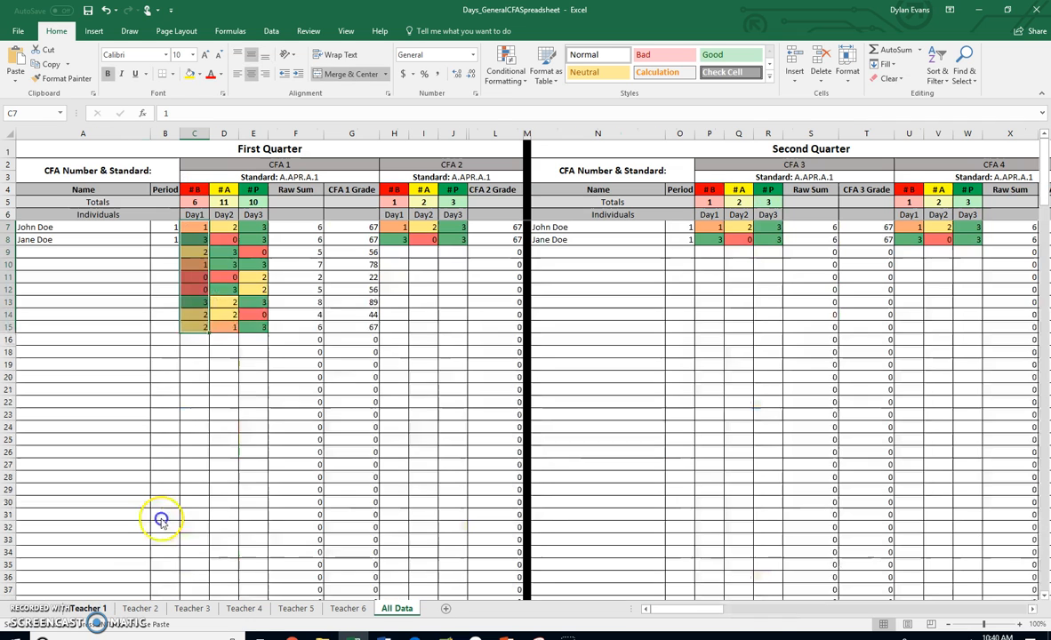
left_click_drag(222, 227, 228, 335)
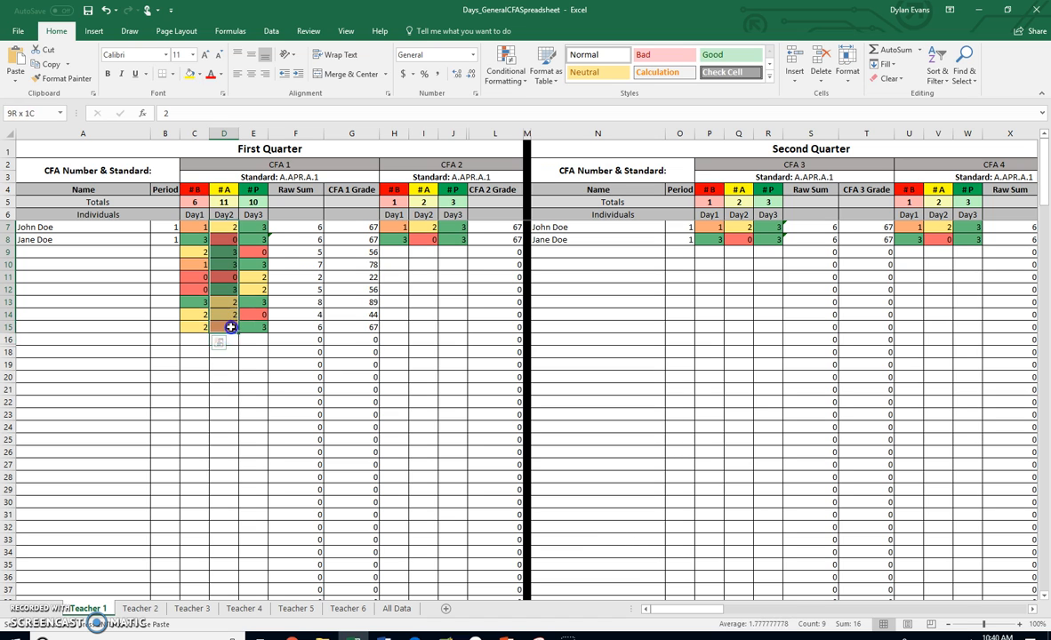
left_click(257, 226)
left_click_drag(260, 226, 261, 326)
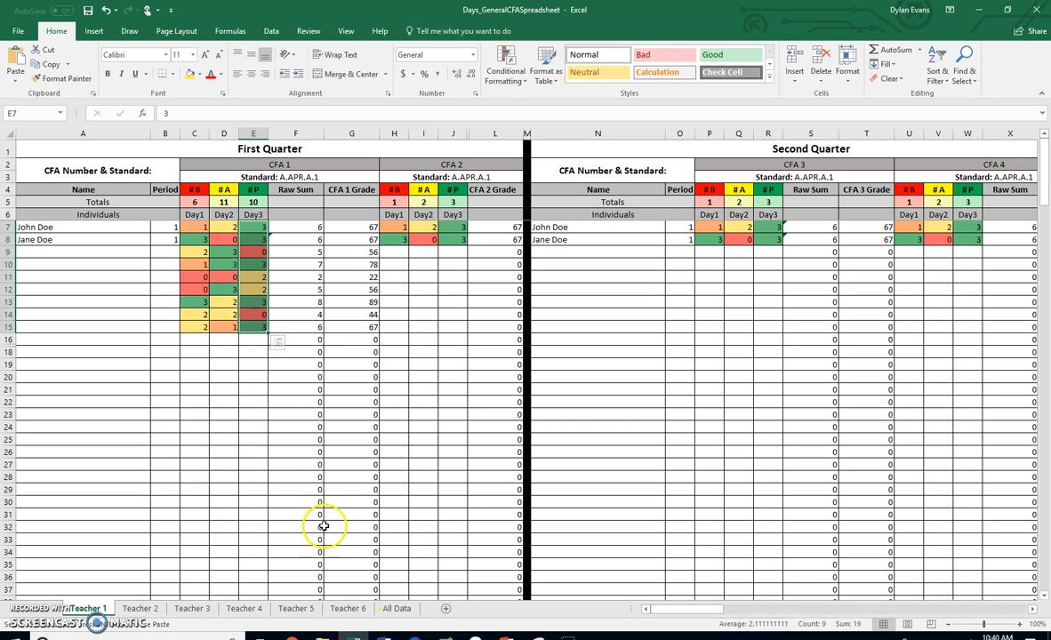
Step: Replace every C7:C15 with D7:D15 in the Day 2 formula texts D6:D8 of All Data
left_click(397, 608)
left_click_drag(177, 212, 182, 237)
left_click(309, 110)
key("Escape")
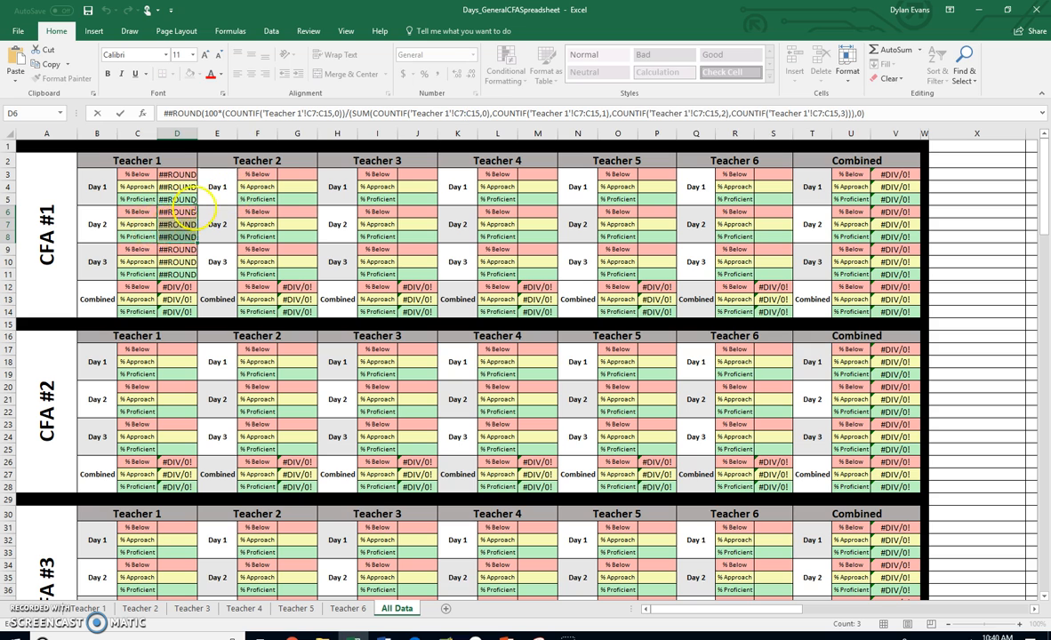
left_click(963, 71)
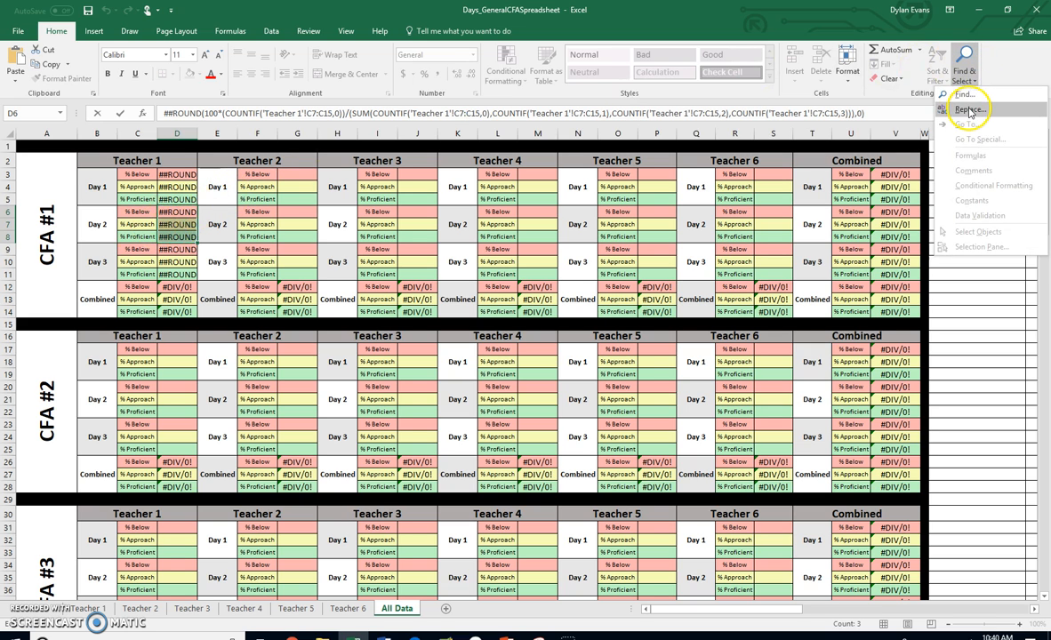
left_click(970, 110)
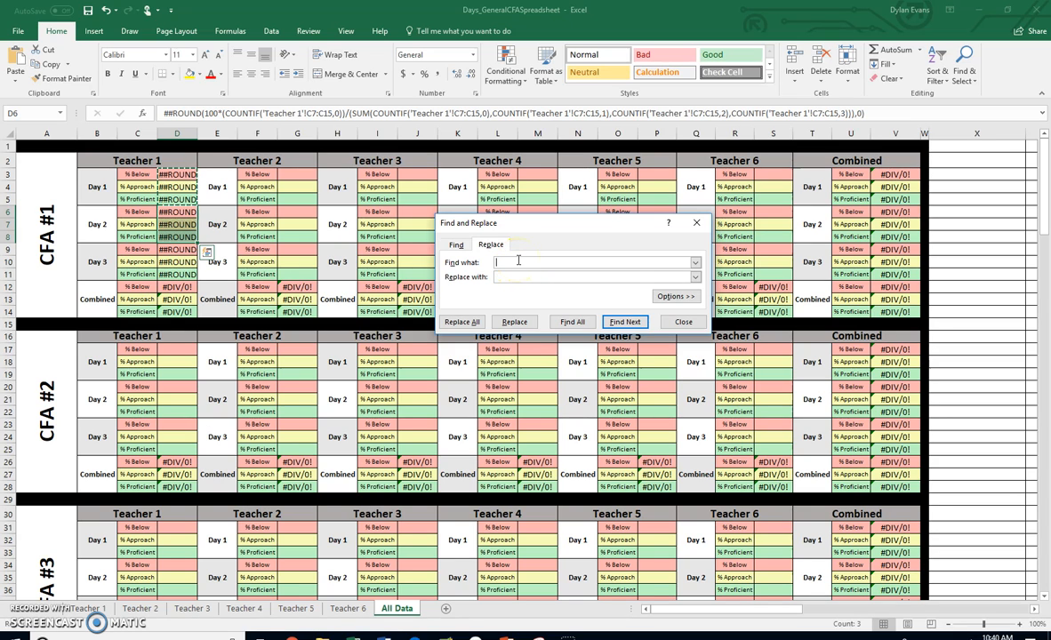
type("C7:C15")
left_click(527, 276)
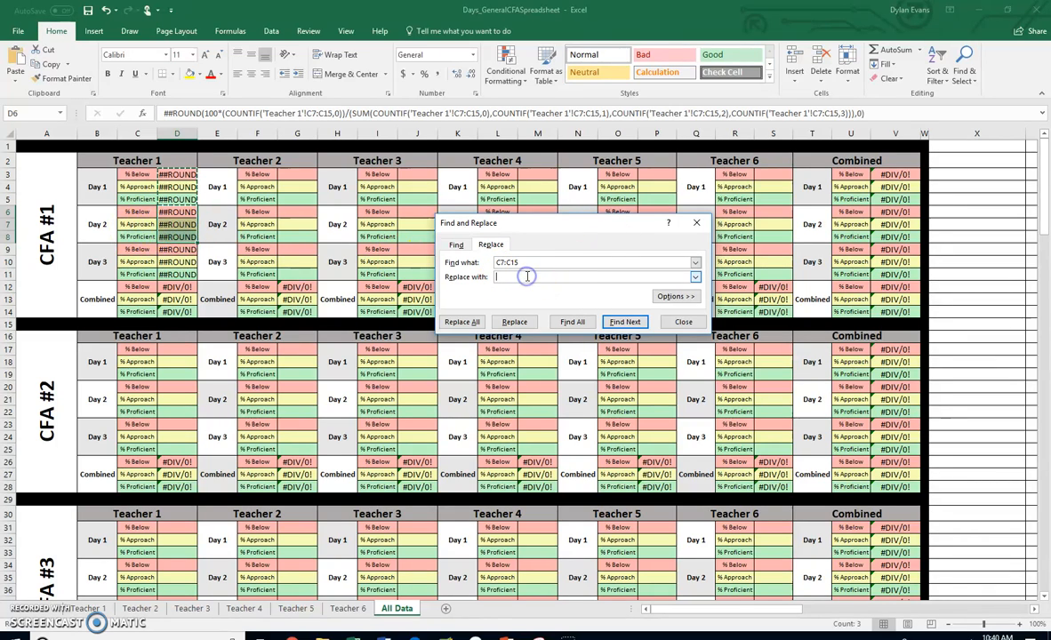
type("D7:D15")
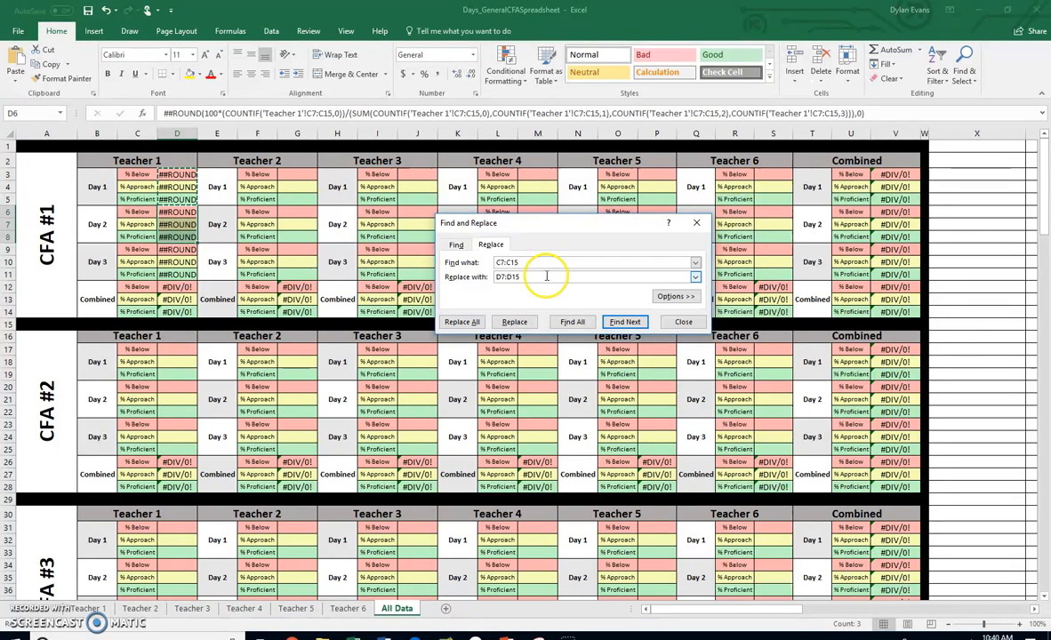
left_click(459, 323)
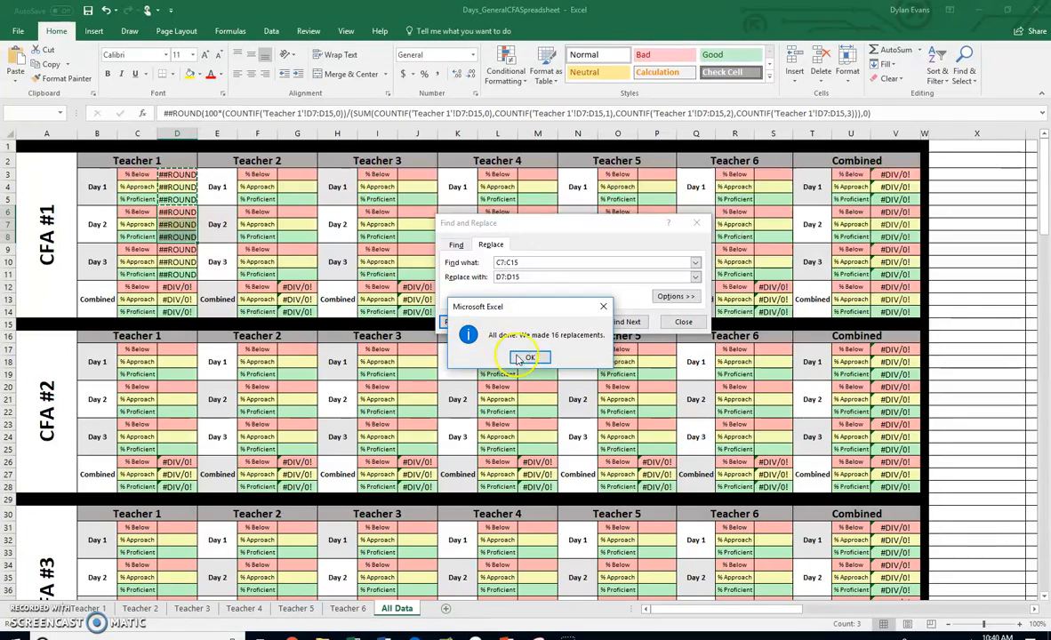
left_click(520, 350)
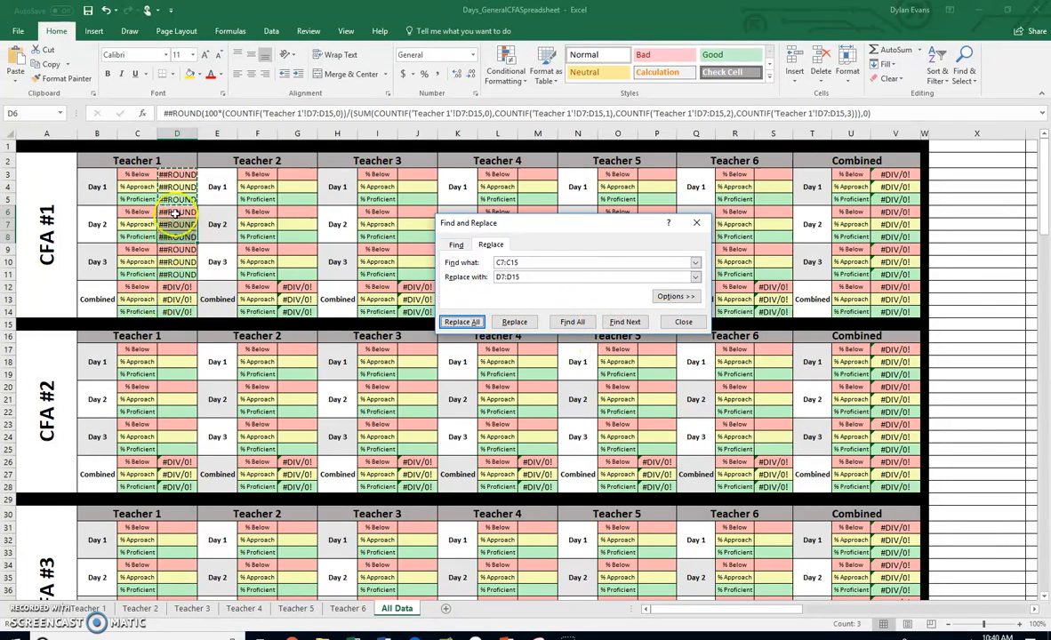
Step: Replace every C7:C15 with E7:E15 in the Day 3 formula texts D9:D11
left_click_drag(177, 249, 179, 275)
left_click(504, 260)
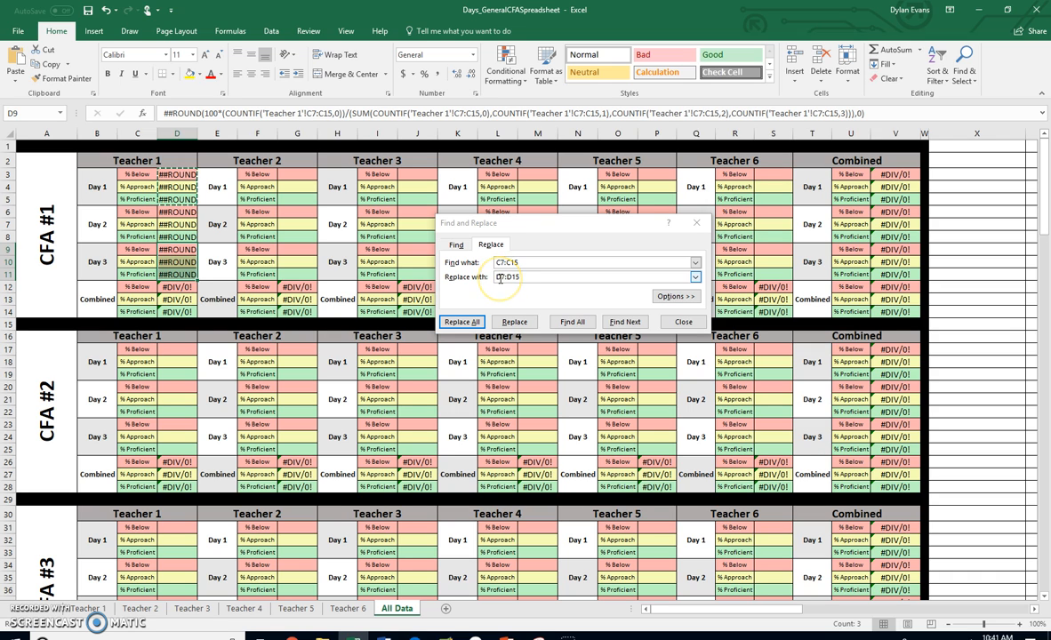
left_click(500, 278)
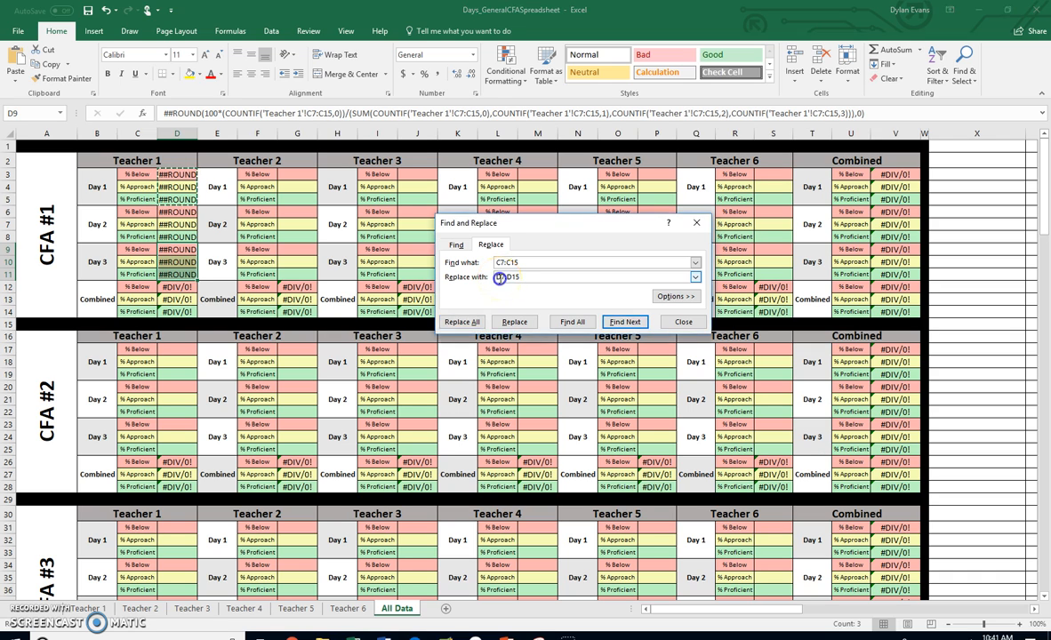
type("E")
left_click(461, 322)
left_click(537, 359)
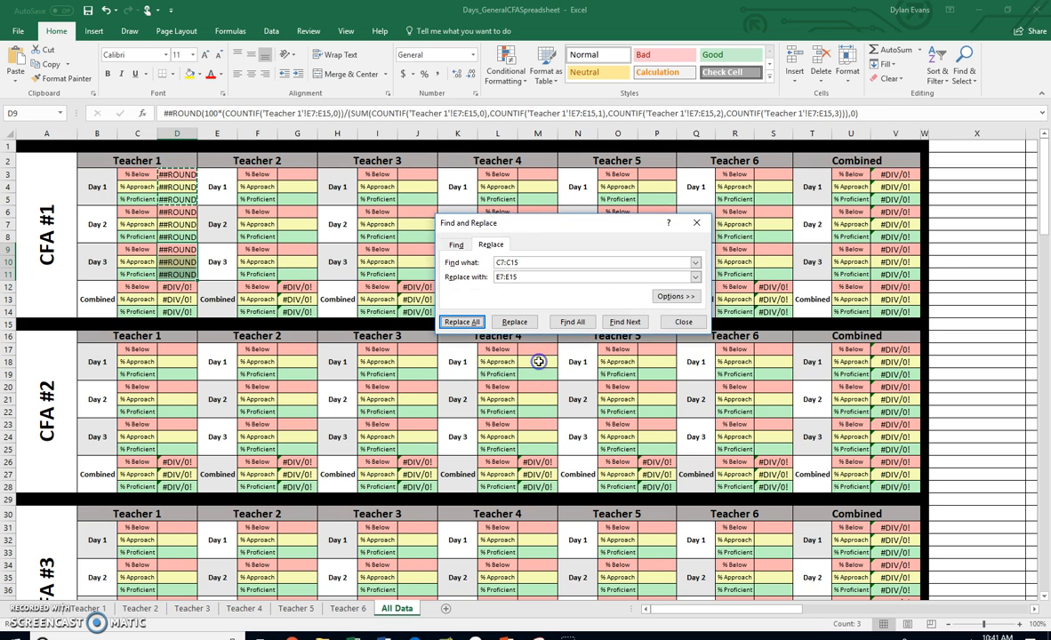
Step: Replace all ## with = in D3:D11 to make Teacher 1's formulas live
left_click_drag(179, 175, 182, 278)
left_click(534, 246)
type("##")
double_click(507, 276)
type("=")
left_click(461, 323)
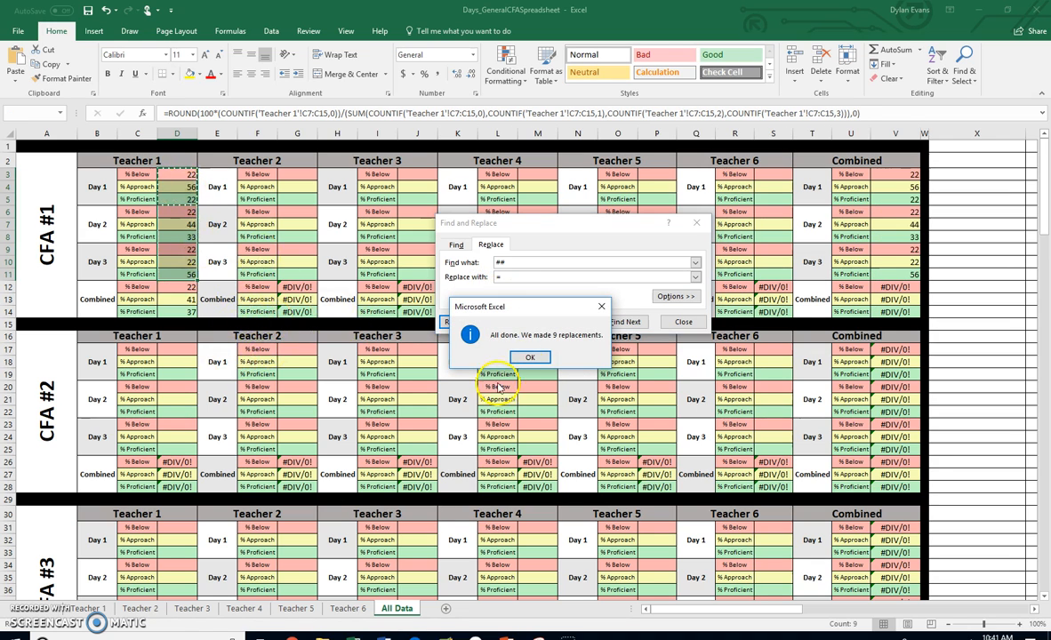
left_click(530, 357)
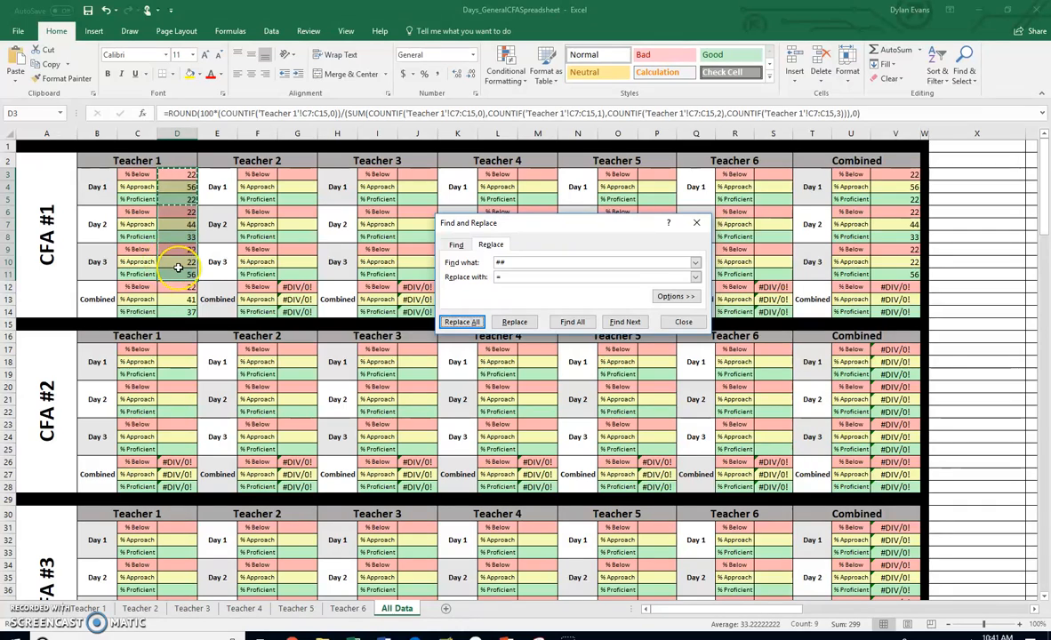
Step: Replace all = with ## in D3:D11 to turn Teacher 1's formulas back into text
left_click_drag(180, 170, 188, 271)
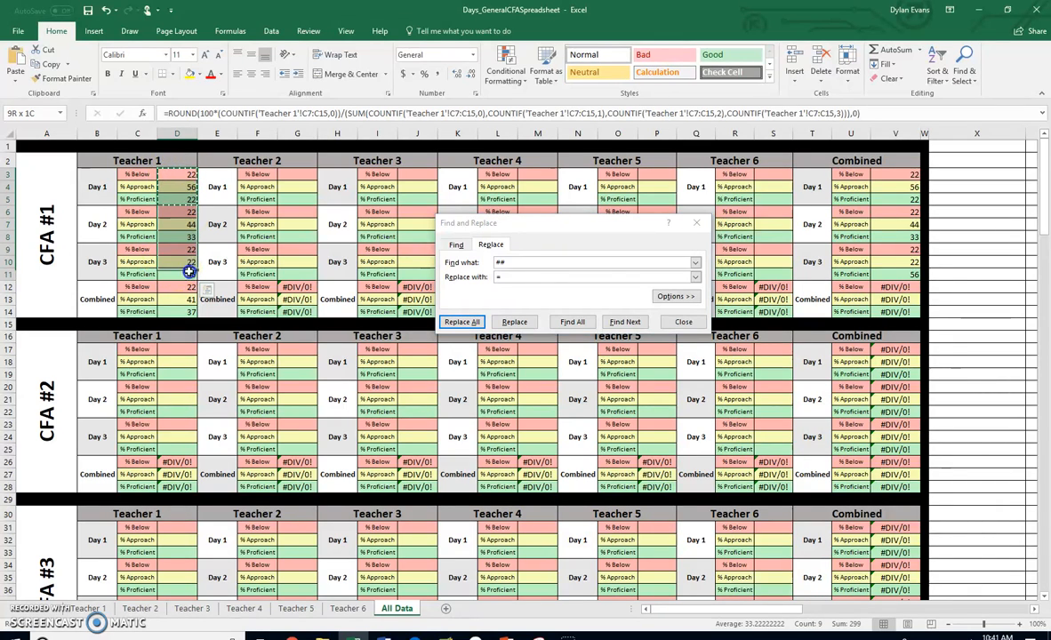
double_click(527, 264)
type("=")
left_click(512, 277)
type("##")
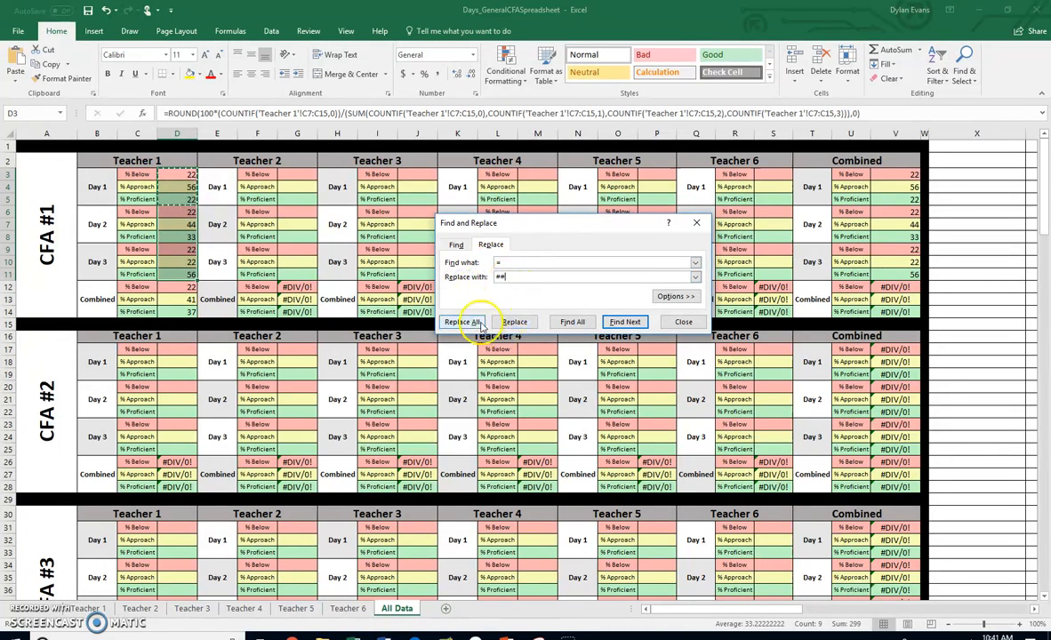
left_click(471, 322)
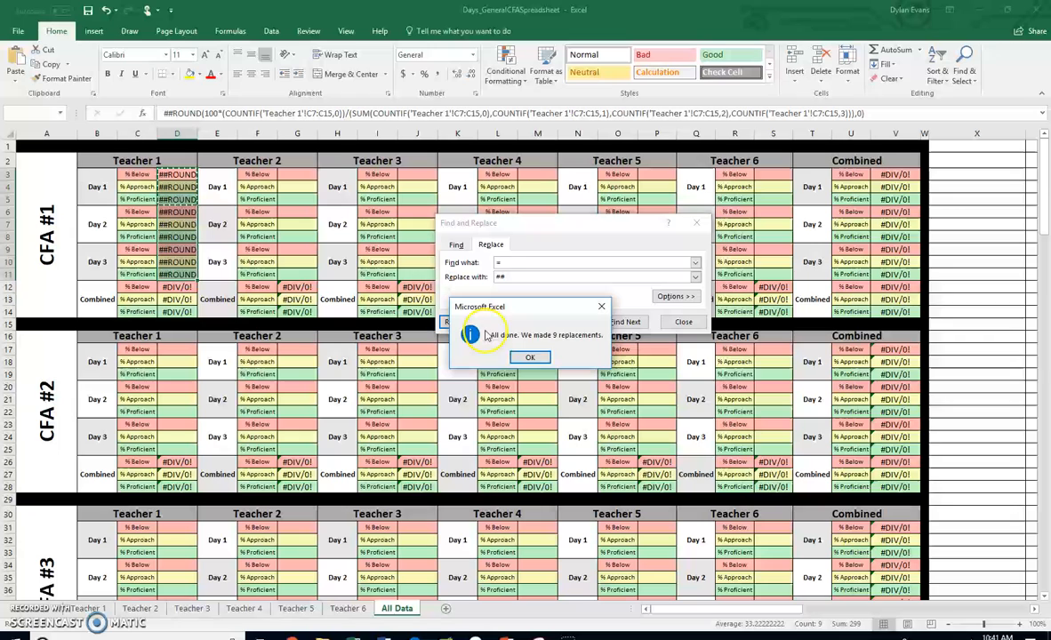
left_click(529, 357)
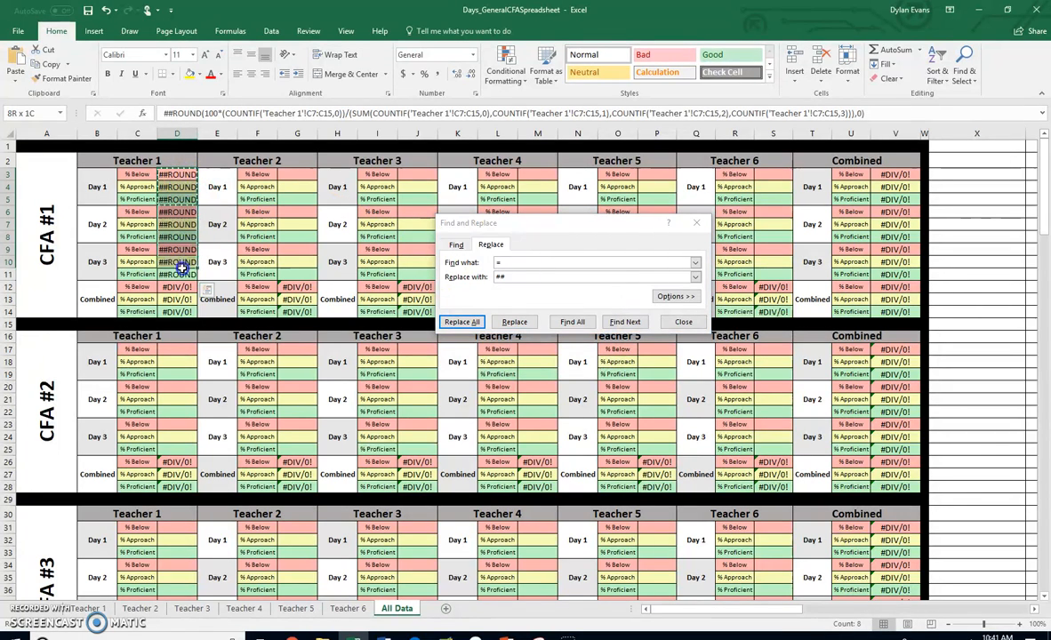
Step: Paste Teacher 1's copied CFA #1 formula texts into the Teacher 2 through Teacher 6 columns, starting at G3, J3, M3, P3 and S3
left_click(302, 174)
key("ctrl+v")
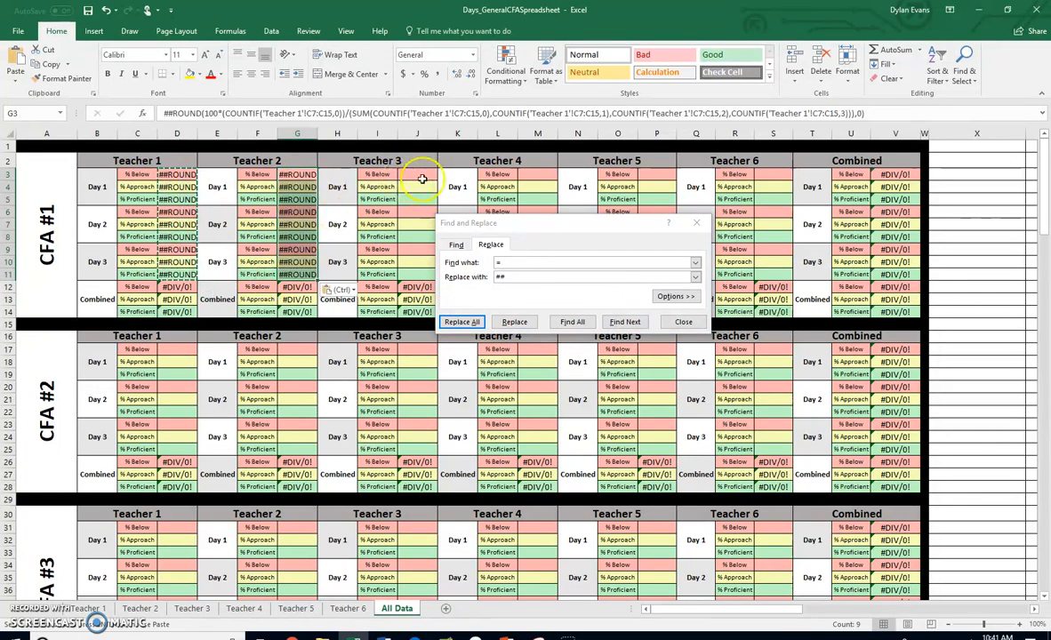
left_click(418, 175)
key("ctrl+v")
left_click(537, 174)
key("ctrl+v")
left_click(657, 175)
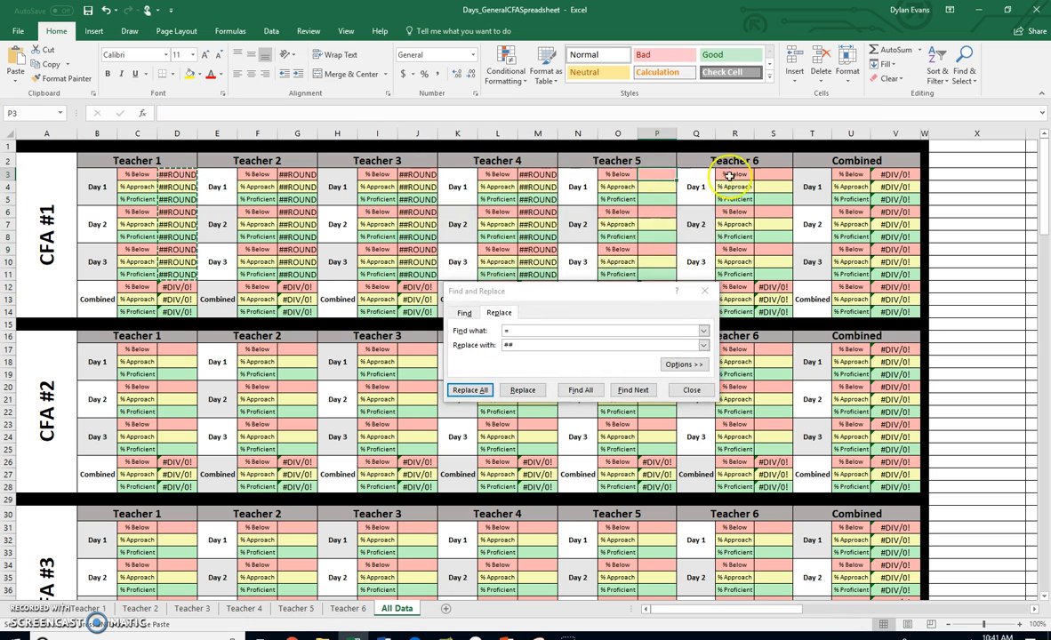
key("ctrl+v")
left_click(781, 173)
key("ctrl+v")
Step: Check which teacher sheet and cell ranges the pasted formula texts in Teacher 2's column refer to, and close Find and Replace
left_click_drag(573, 297, 415, 402)
left_click(298, 187)
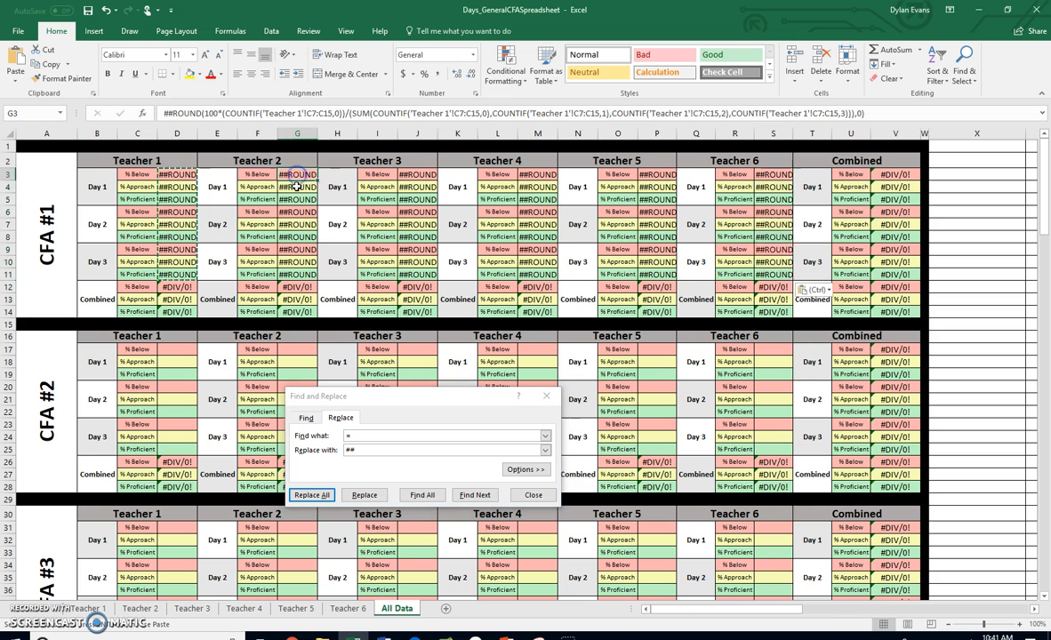
left_click(298, 198)
left_click(300, 211)
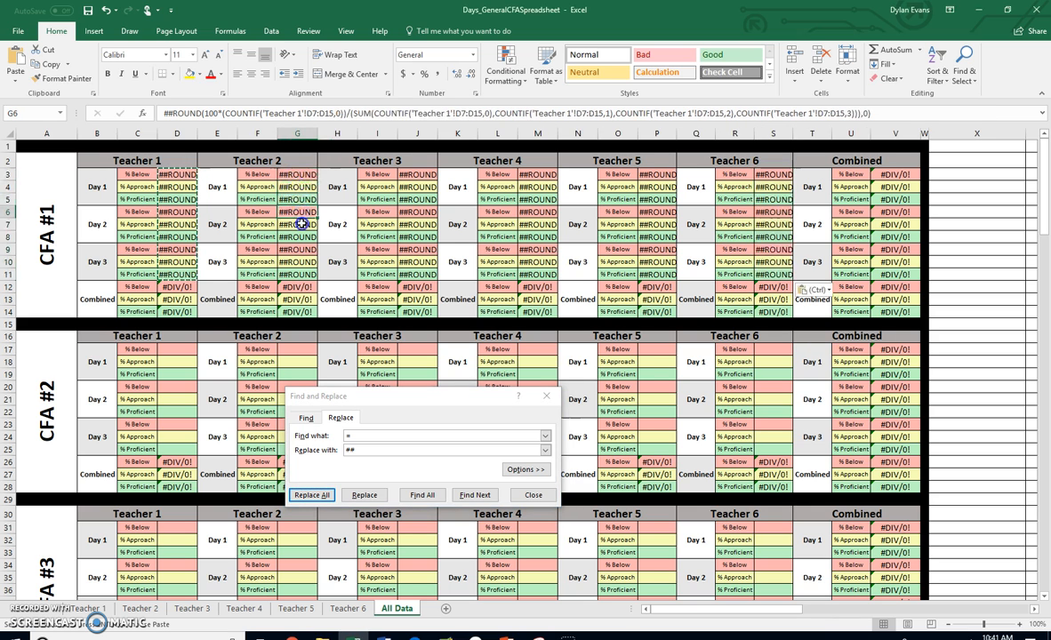
left_click(301, 224)
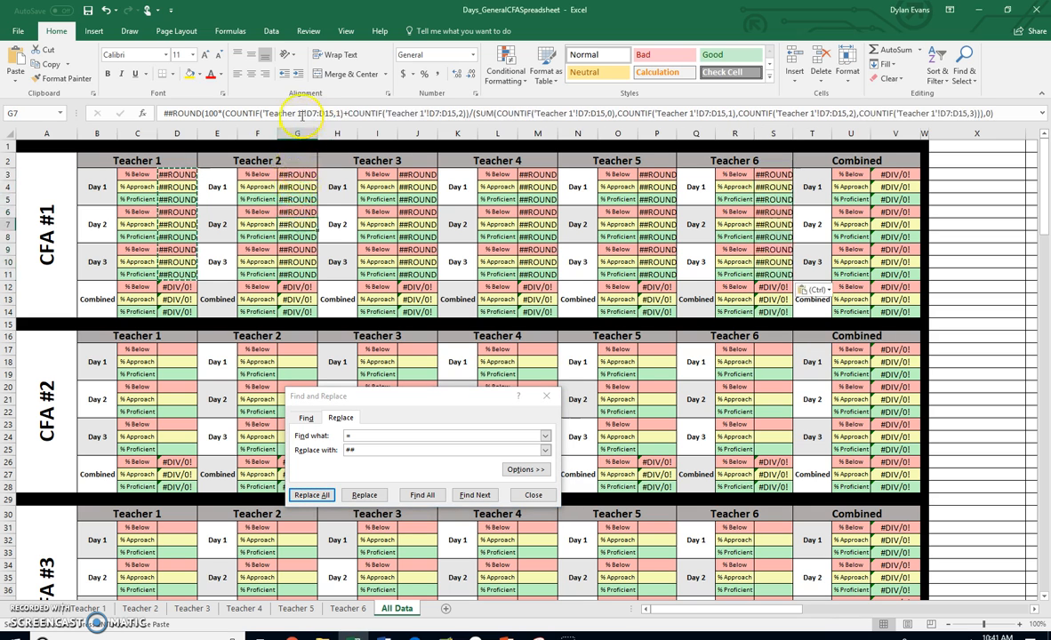
left_click_drag(296, 174, 304, 266)
left_click_drag(413, 174, 423, 273)
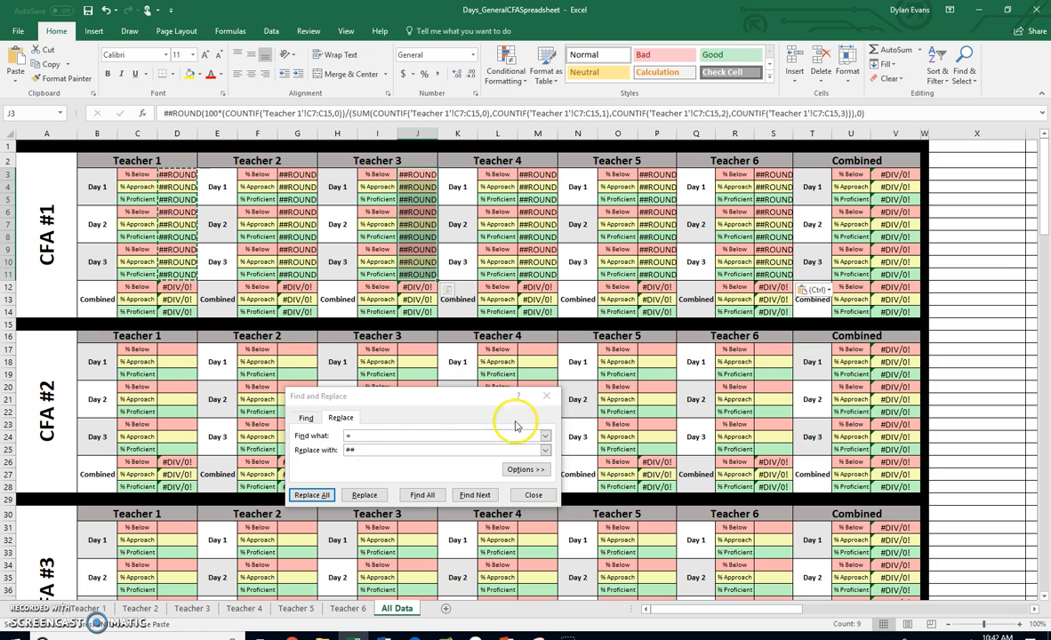
left_click(547, 397)
left_click(272, 162)
left_click(294, 225)
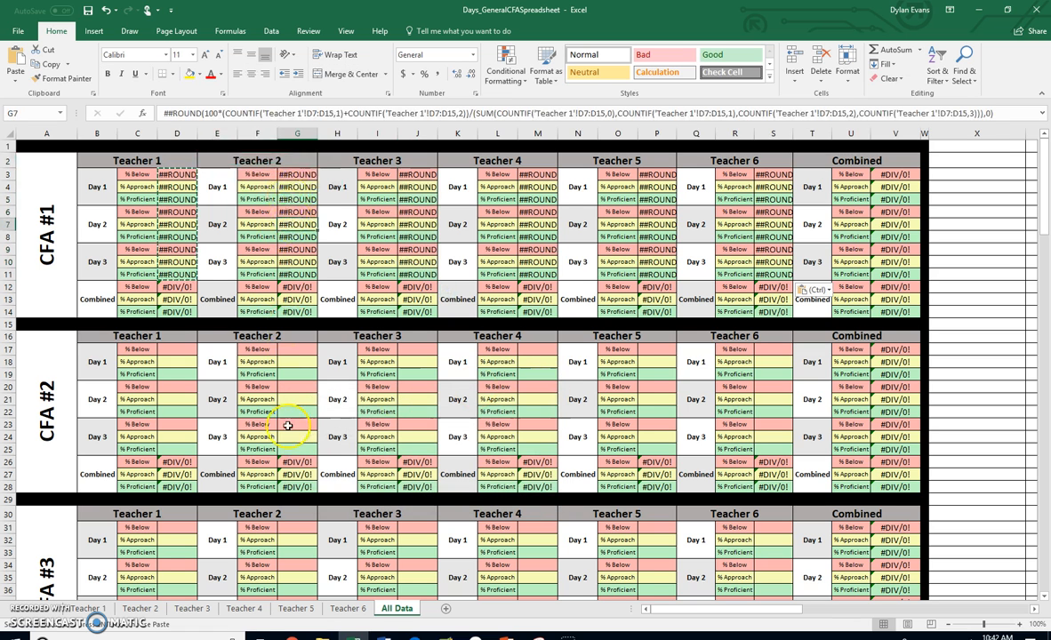
Step: Compare the CFA 1 student rows on the Teacher 1, Teacher 2 and Teacher 3 sheets, and return to All Data
left_click(96, 609)
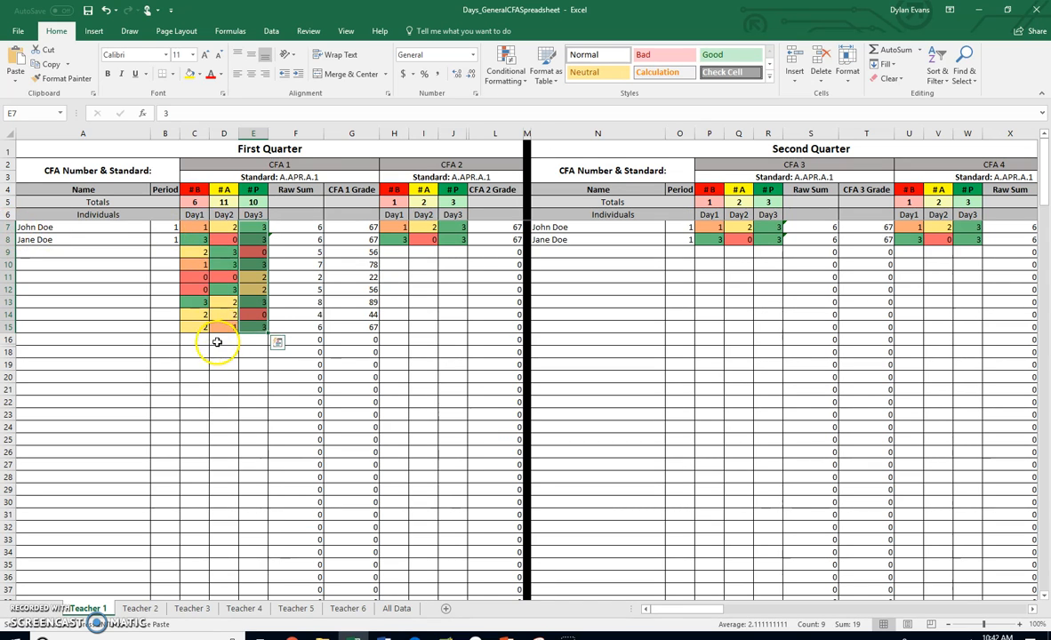
left_click(145, 611)
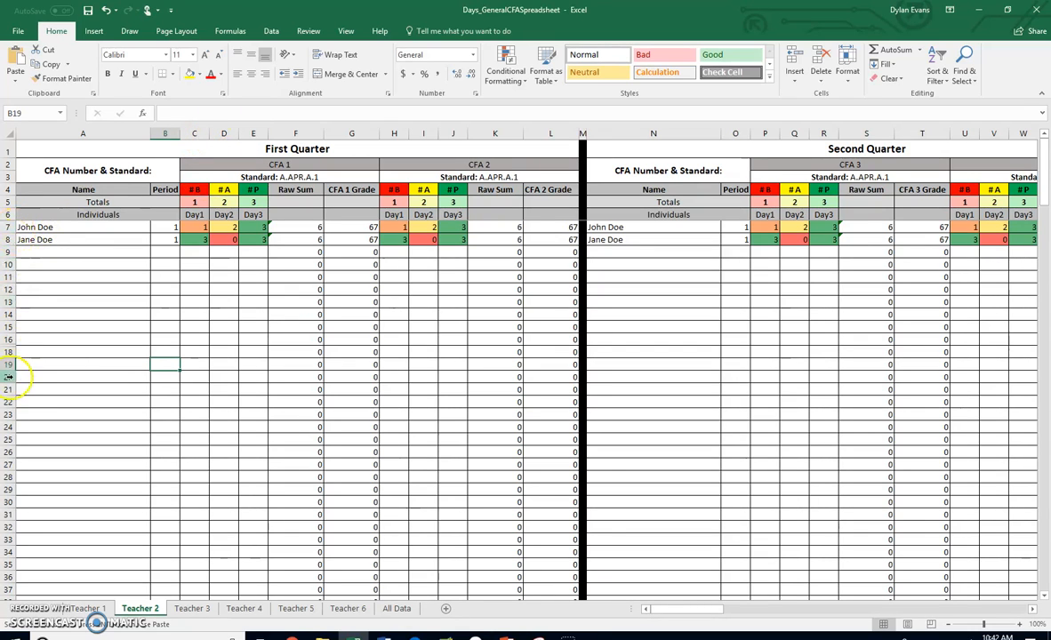
left_click(201, 608)
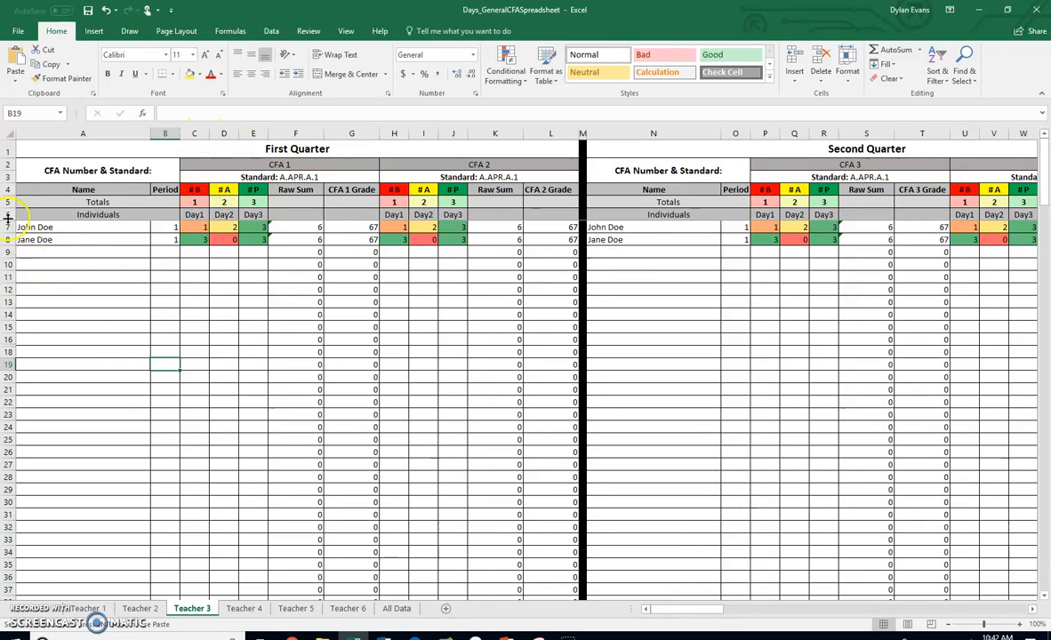
left_click(397, 608)
Step: Replace every Teacher 1 with Teacher 2 in the formula texts G3:G11
left_click_drag(305, 173, 305, 275)
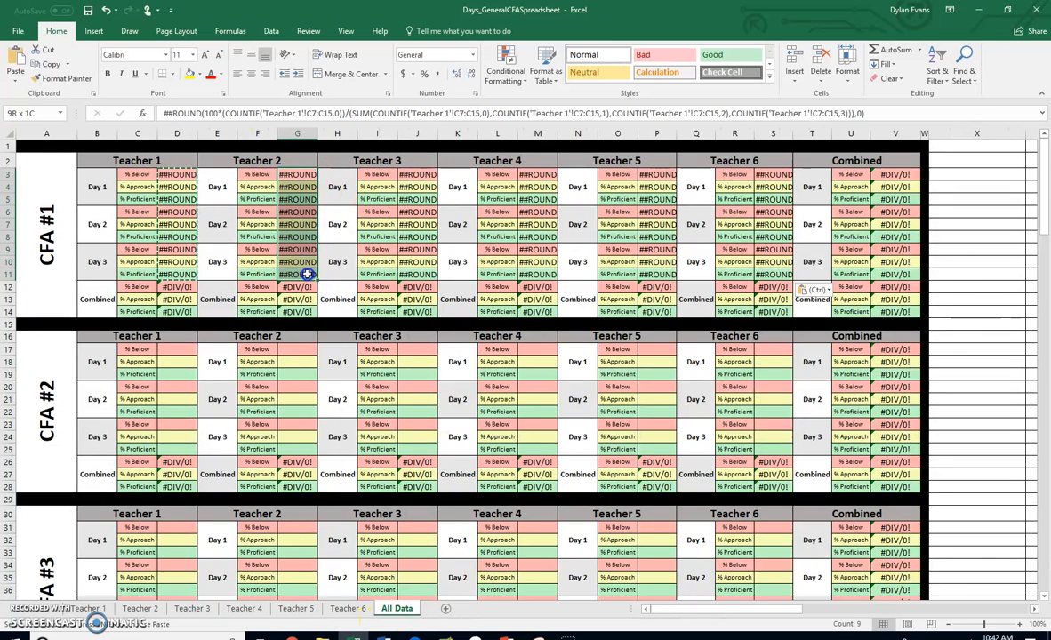
left_click(970, 78)
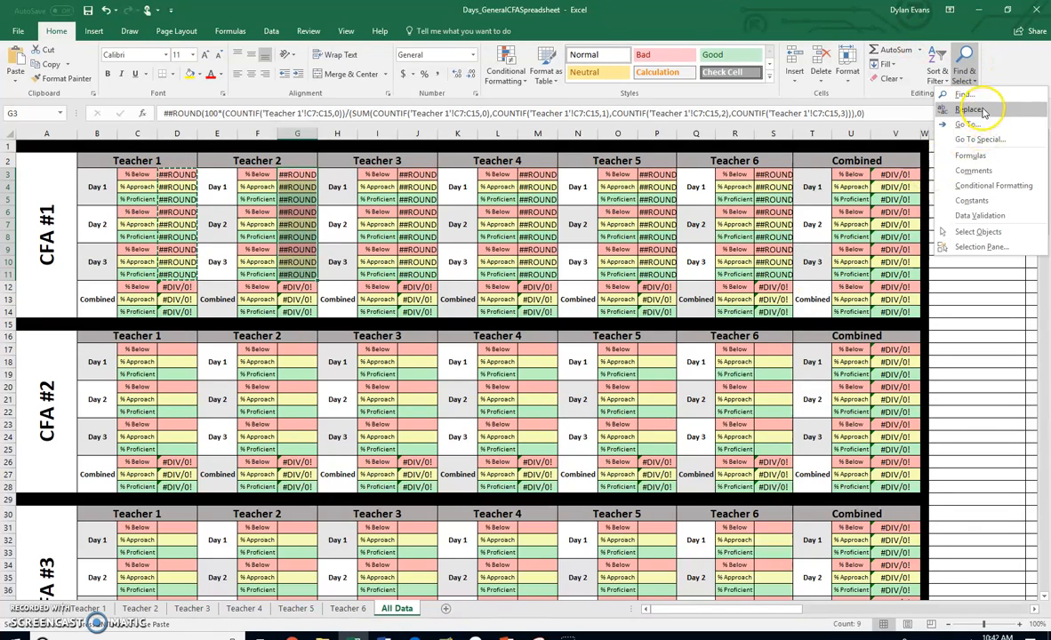
left_click(984, 112)
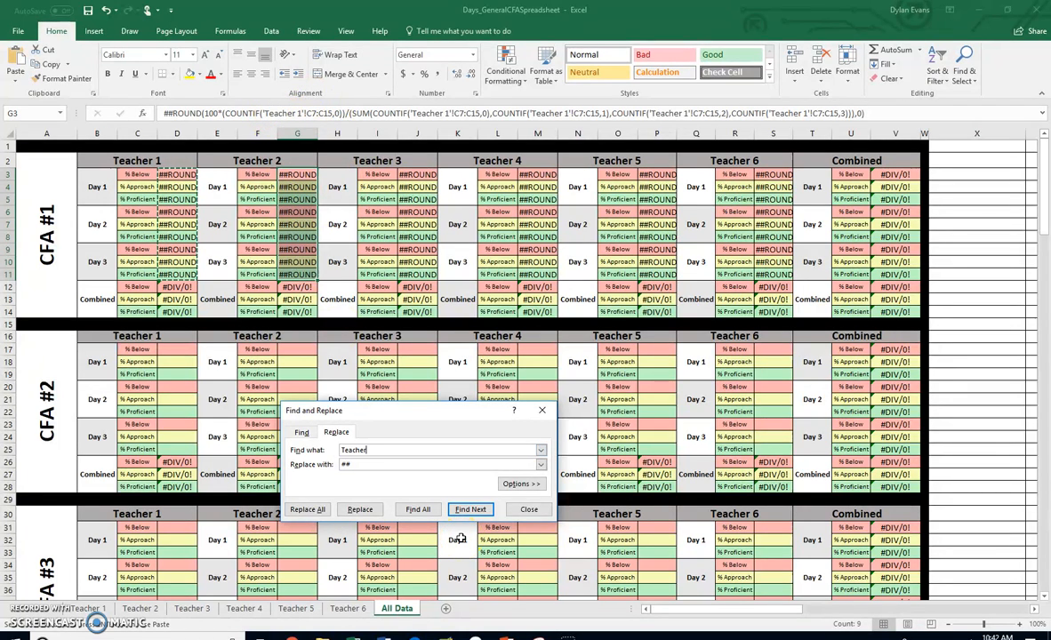
left_click_drag(375, 450, 312, 449)
key("ctrl+c")
key("BackSpace")
key("ctrl+v")
left_click_drag(376, 464, 328, 464)
key("ctrl+v")
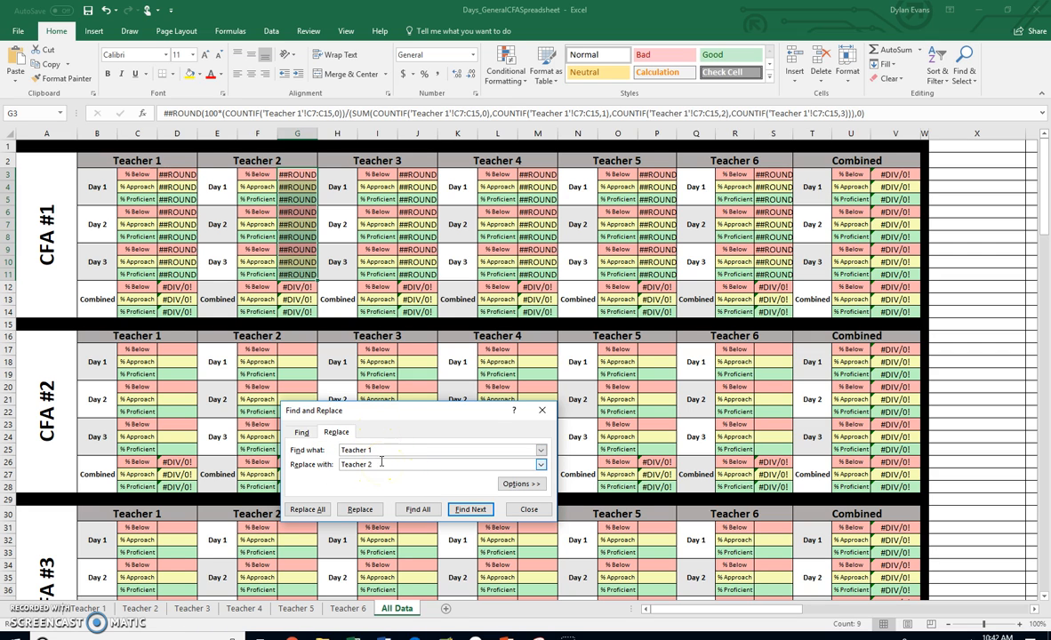
left_click(307, 509)
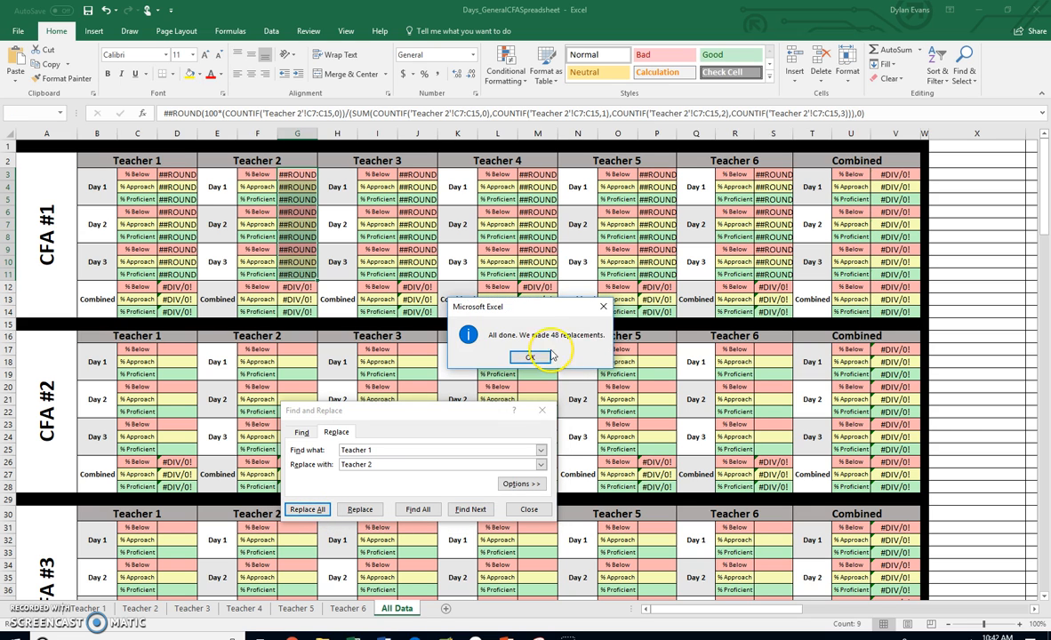
left_click(531, 358)
Step: Replace every Teacher 1 with Teacher 3 in the formula texts J3:J11
left_click_drag(418, 177, 418, 273)
left_click(382, 465)
left_click(308, 509)
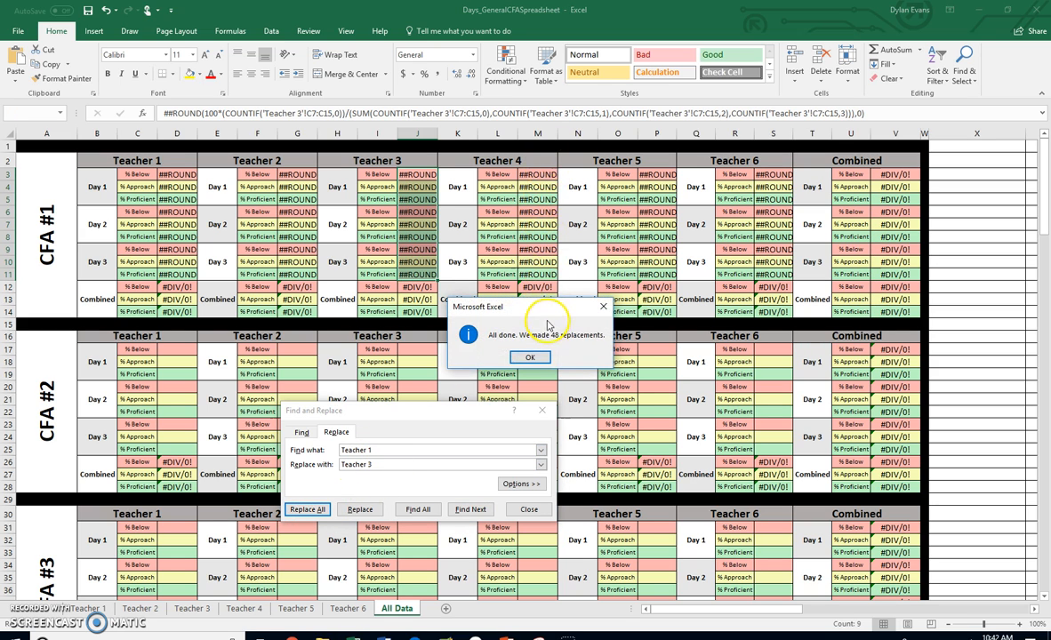
key("Return")
Step: Replace every Teacher 1 with Teacher 4 in the formula texts M3:M11
left_click_drag(536, 175, 538, 274)
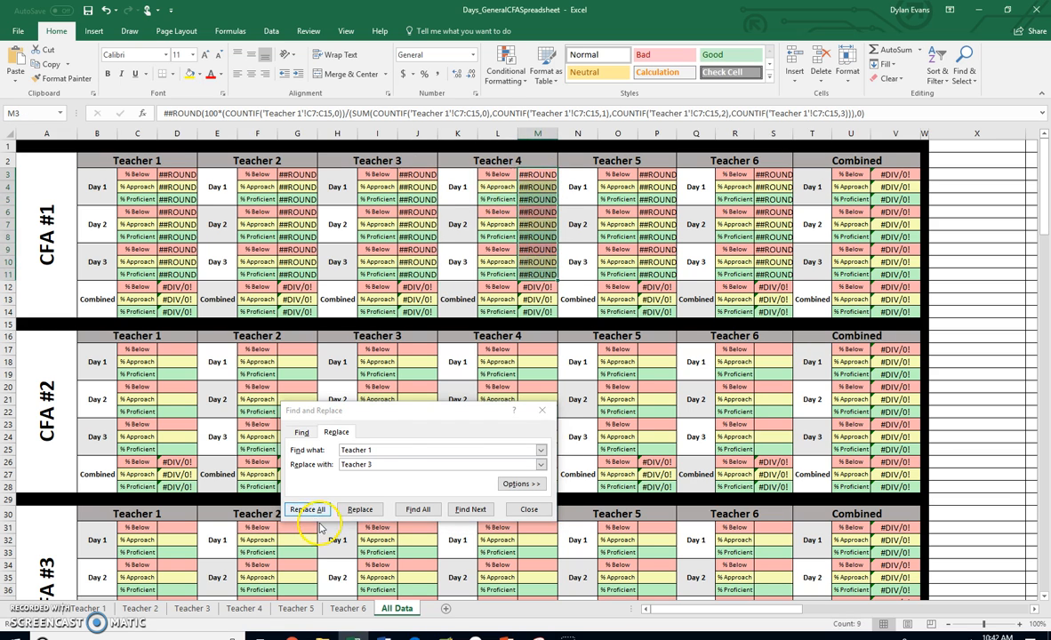
left_click(381, 465)
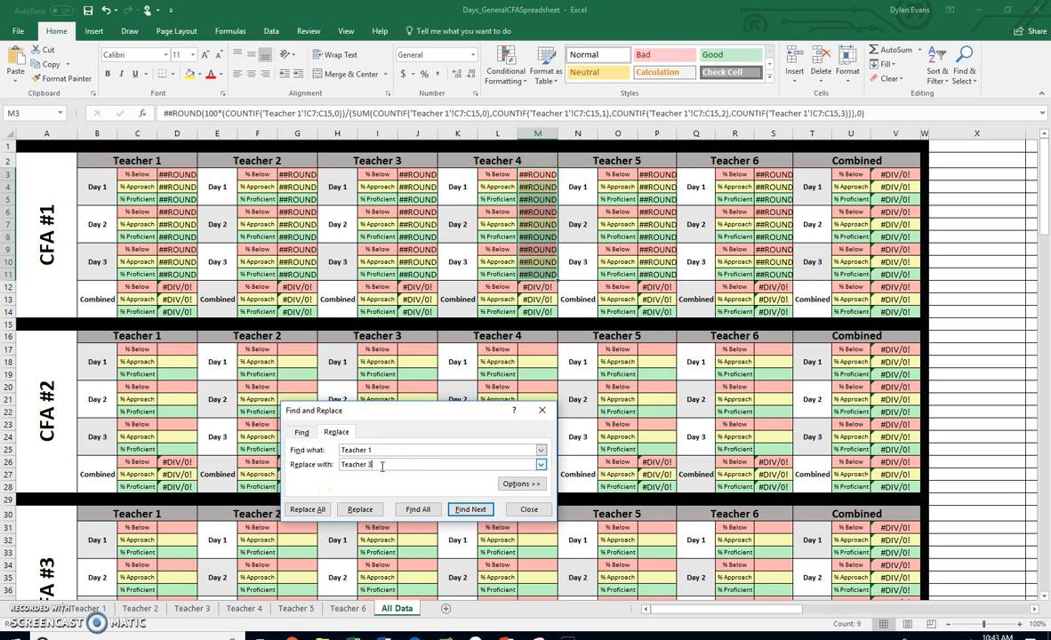
left_click(308, 509)
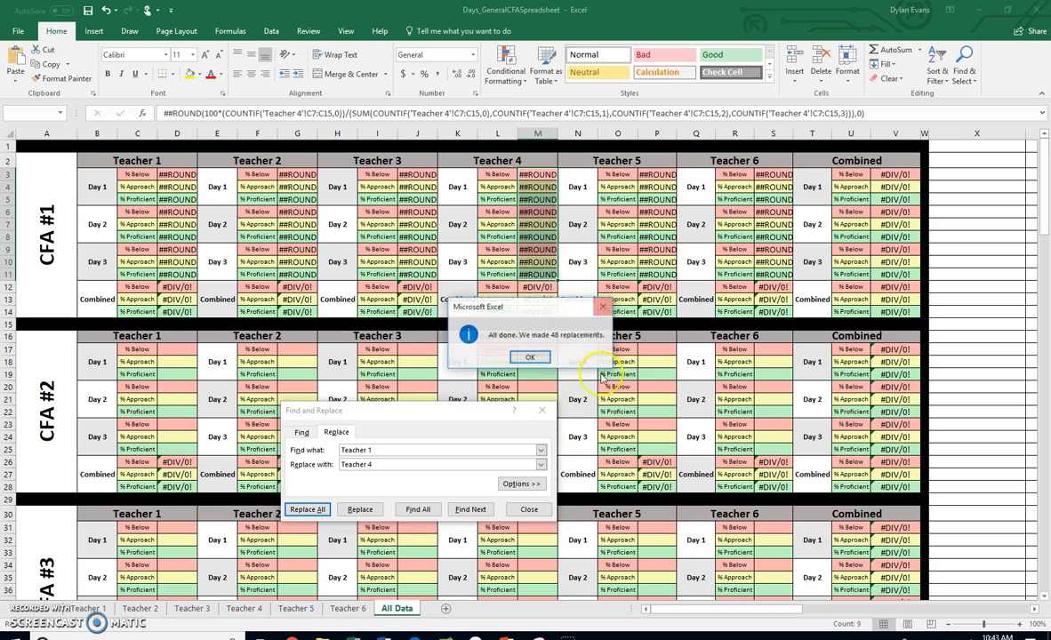
left_click(532, 358)
Step: Replace every Teacher 1 with Teacher 5 in the formula texts P3:P11
left_click_drag(657, 174, 658, 274)
left_click(379, 465)
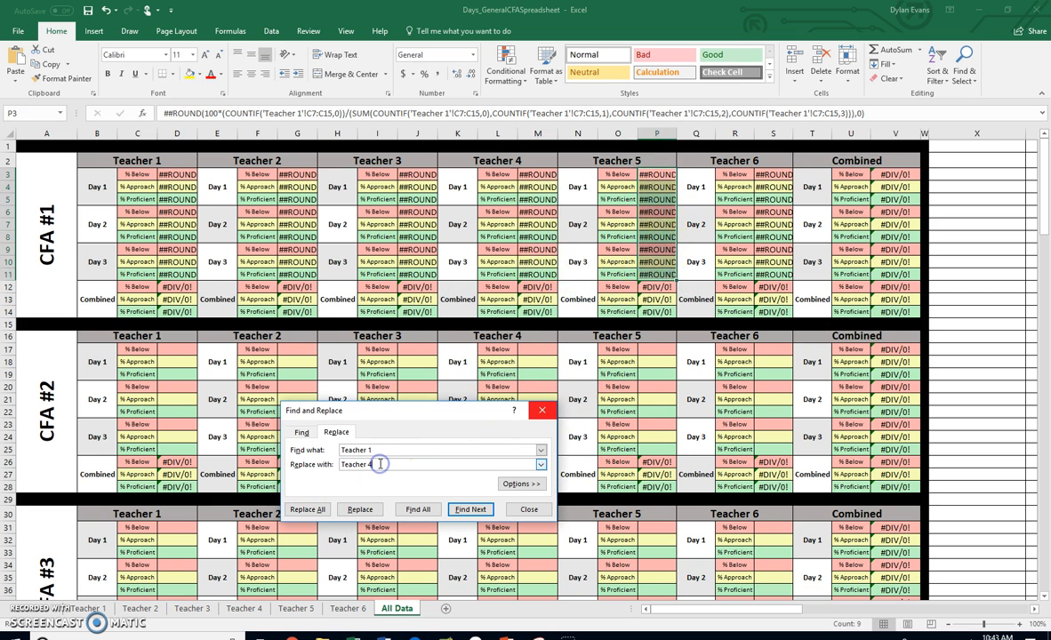
key("BackSpace")
type("5")
left_click(308, 509)
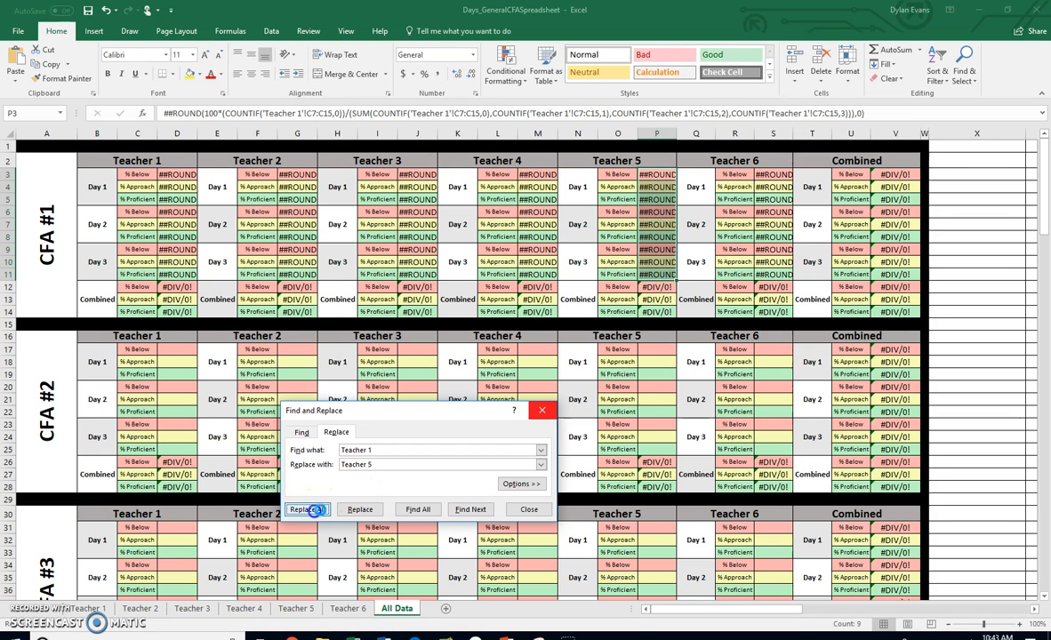
left_click(532, 359)
Step: Replace every Teacher 1 with Teacher 6 in the formula texts S3:S11
left_click_drag(767, 174, 779, 276)
left_click(382, 464)
type("6")
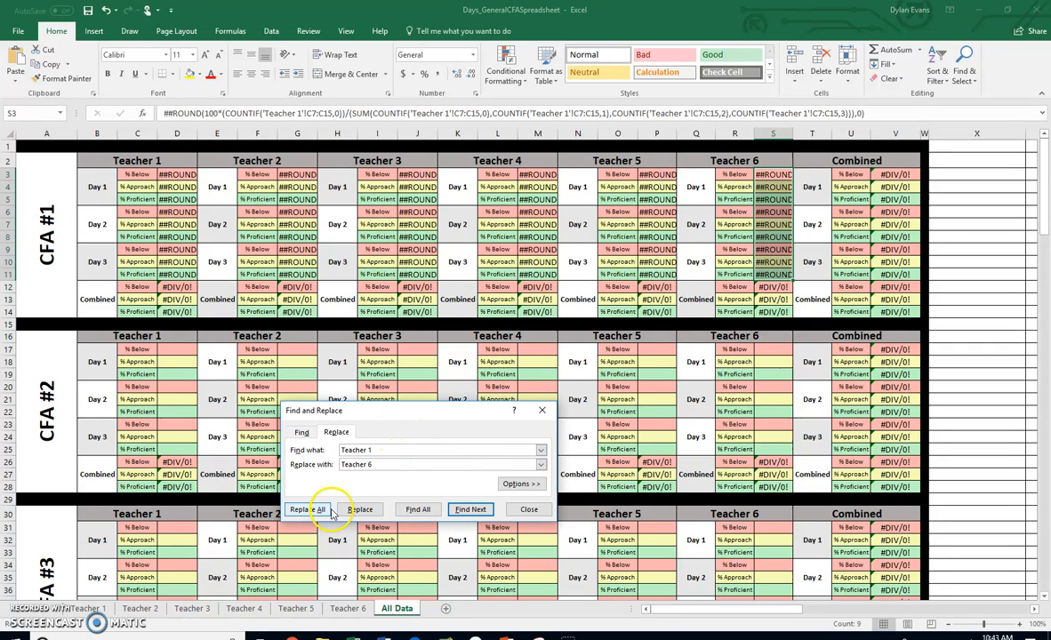
left_click(317, 511)
left_click(530, 360)
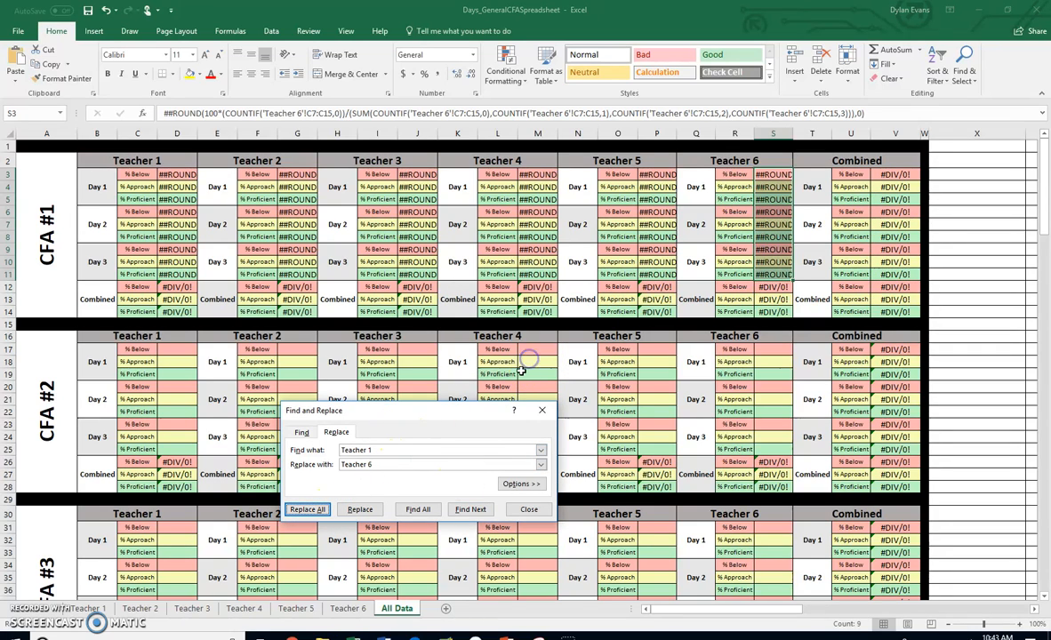
Step: Replace all ## with = in D3:S11 to make all six teachers' CFA #1 formulas live, and close Find and Replace
left_click_drag(178, 174, 784, 275)
left_click_drag(384, 449, 351, 469)
type("##")
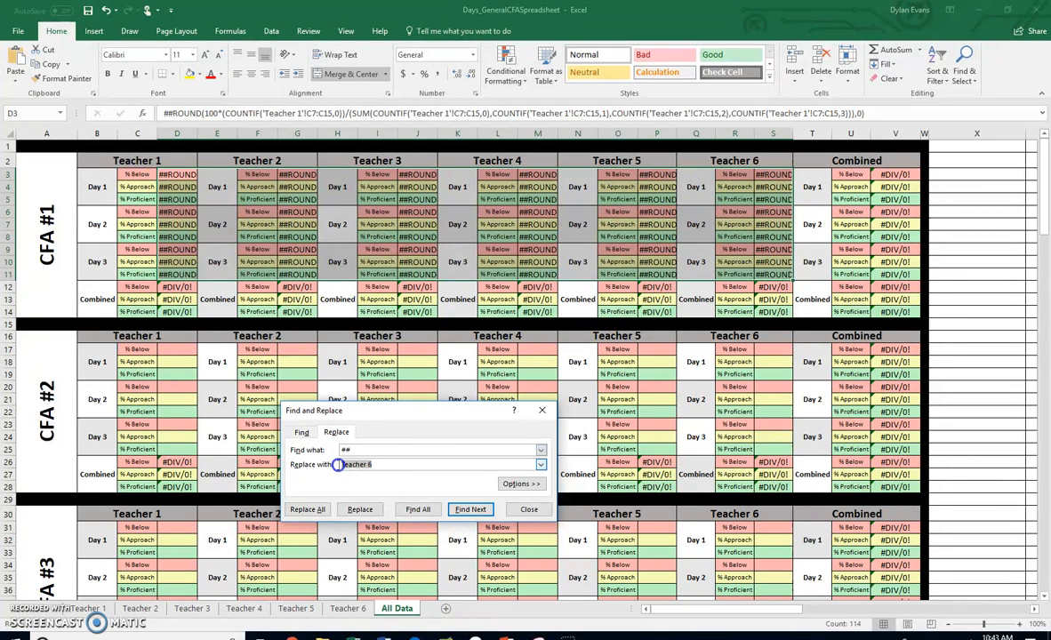
type("=")
left_click(321, 509)
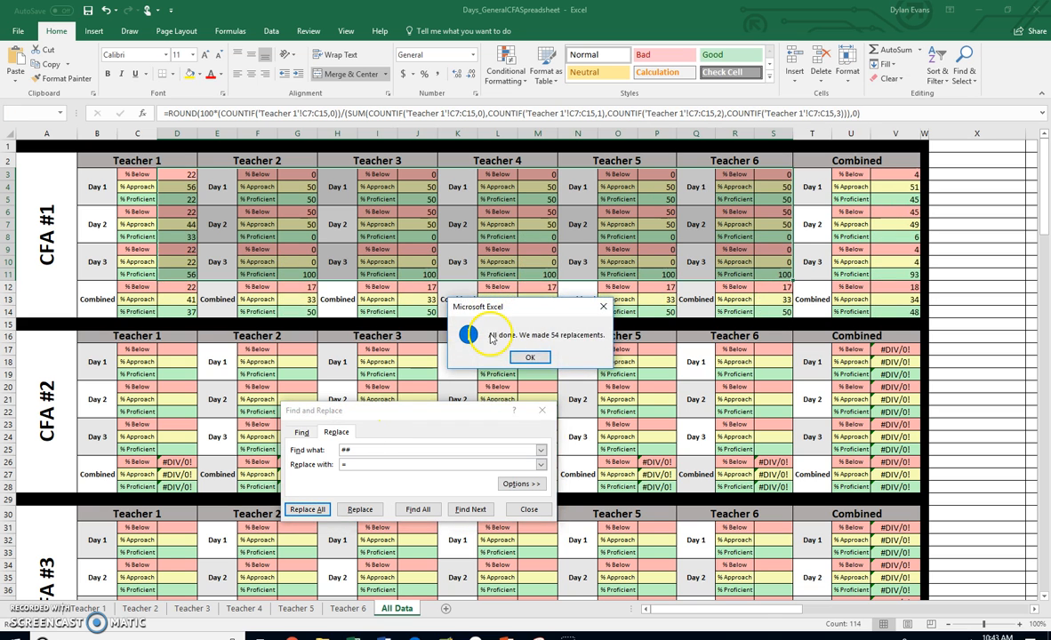
left_click(548, 359)
left_click(530, 509)
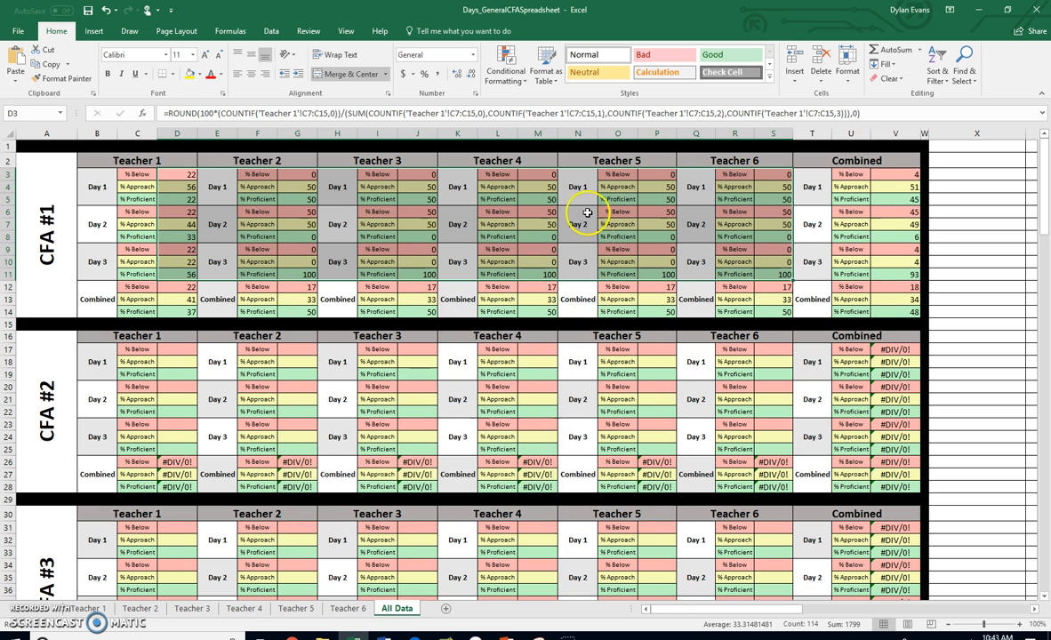
left_click(820, 404)
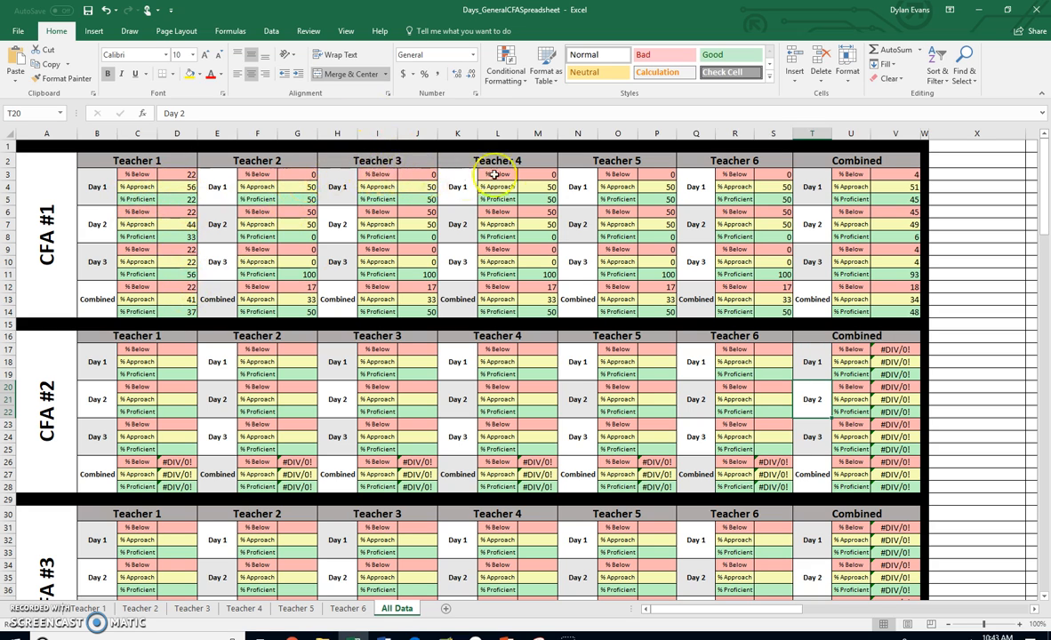
Step: Review the student score rows on the Teacher 5, Teacher 4 and Teacher 3 sheets, and return to All Data
left_click(293, 610)
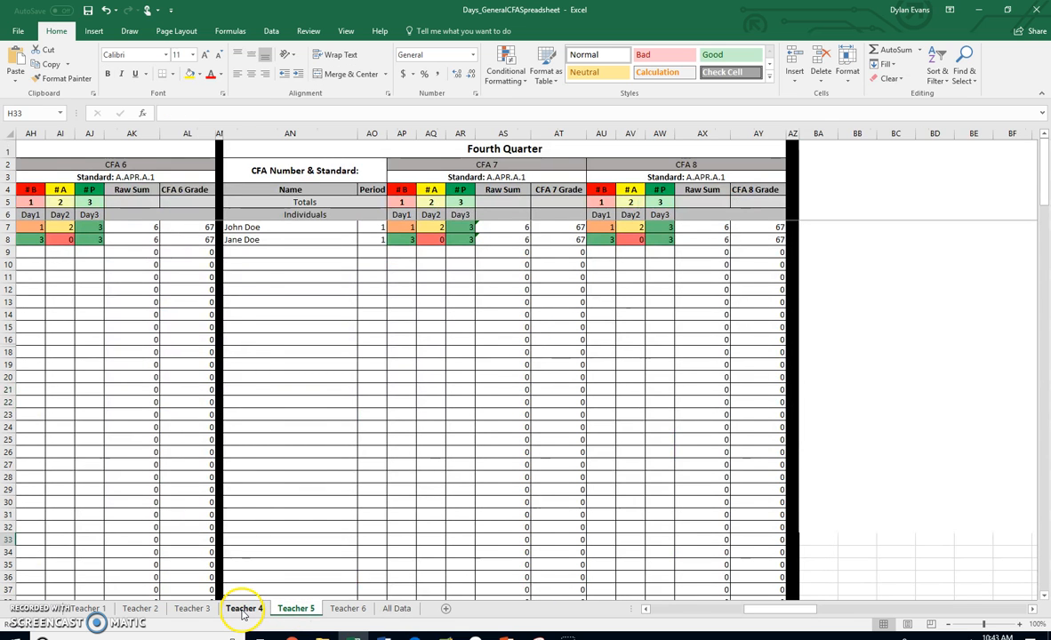
left_click(243, 610)
left_click(191, 610)
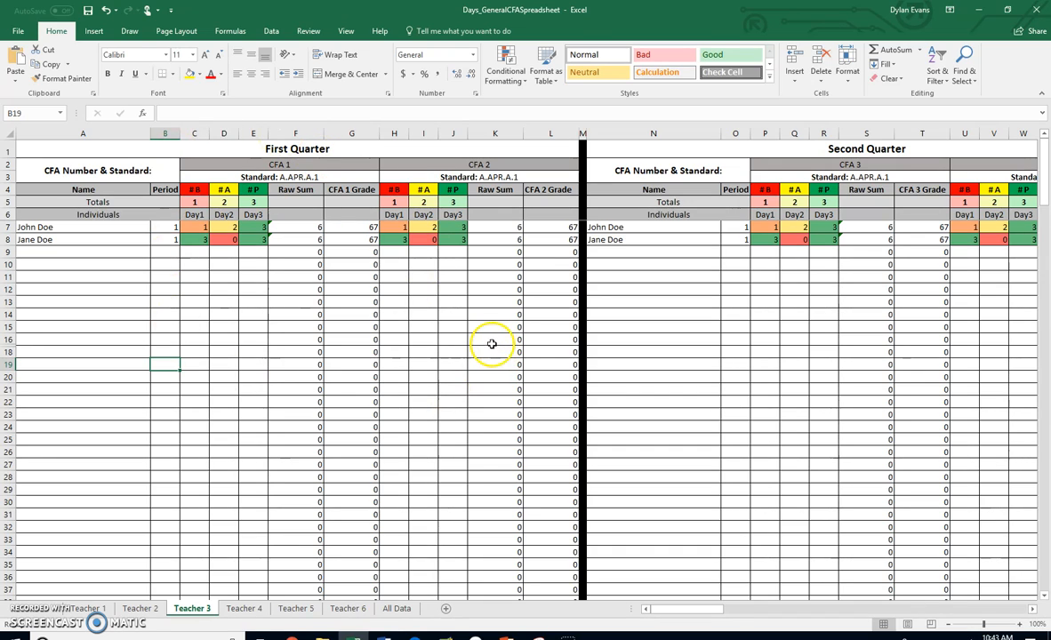
left_click(398, 609)
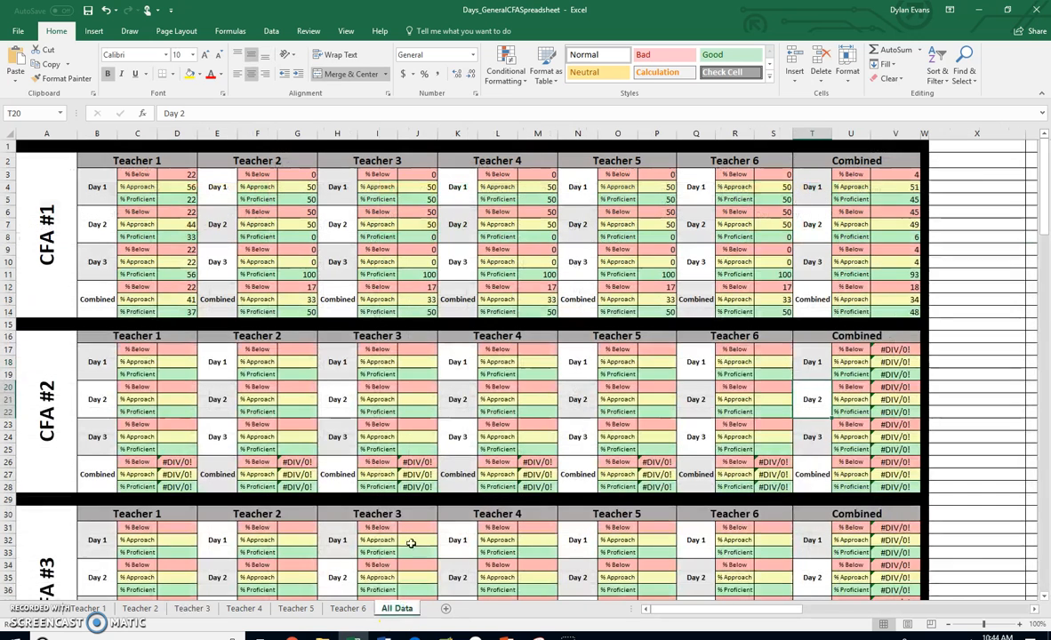
Step: Examine the C7:C15 range reference in Teacher 4's Day 1 Proficient formula in M5
left_click(423, 197)
left_click(544, 204)
left_click(582, 114)
left_click_drag(572, 113, 599, 114)
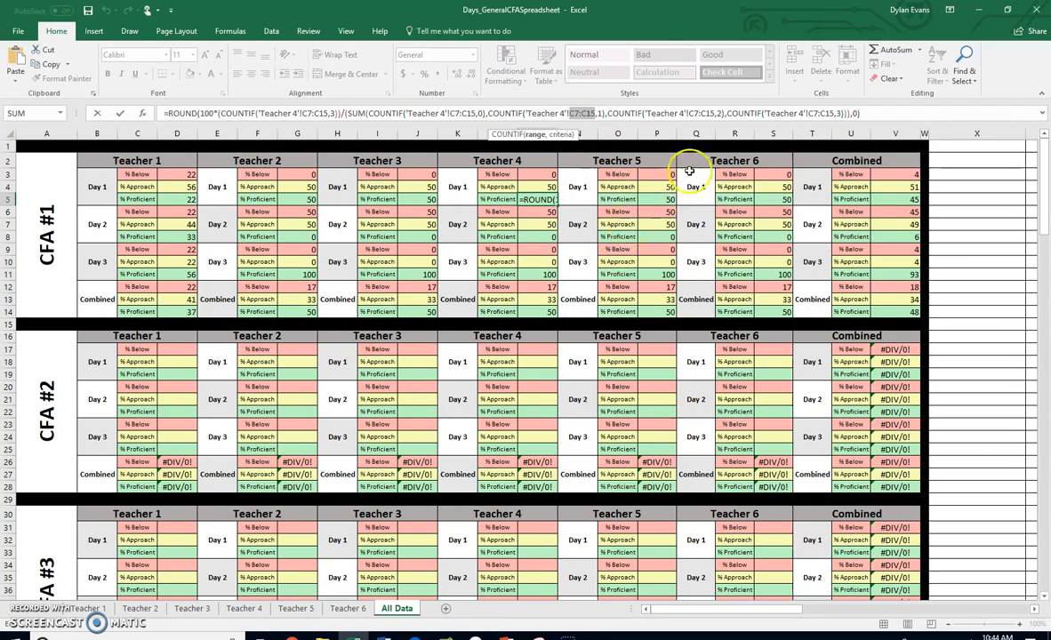
key("Return")
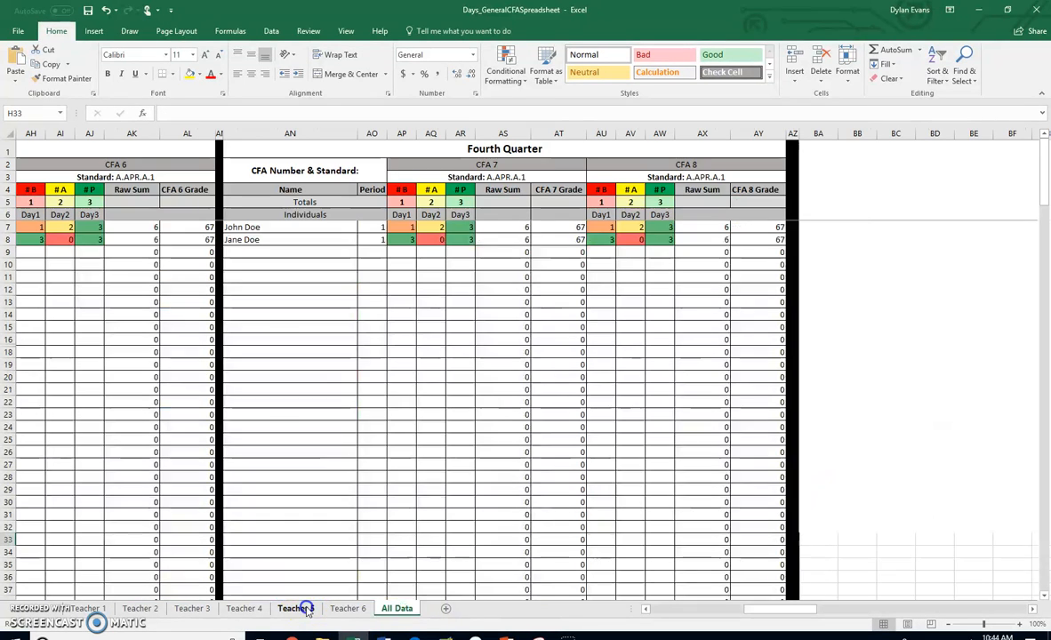
Step: Look through the Teacher 5 to Teacher 1 sheets, checking Teacher 1's Day1 score rows in column C, and return to All Data
left_click(301, 610)
left_click(244, 609)
left_click(192, 610)
left_click(140, 609)
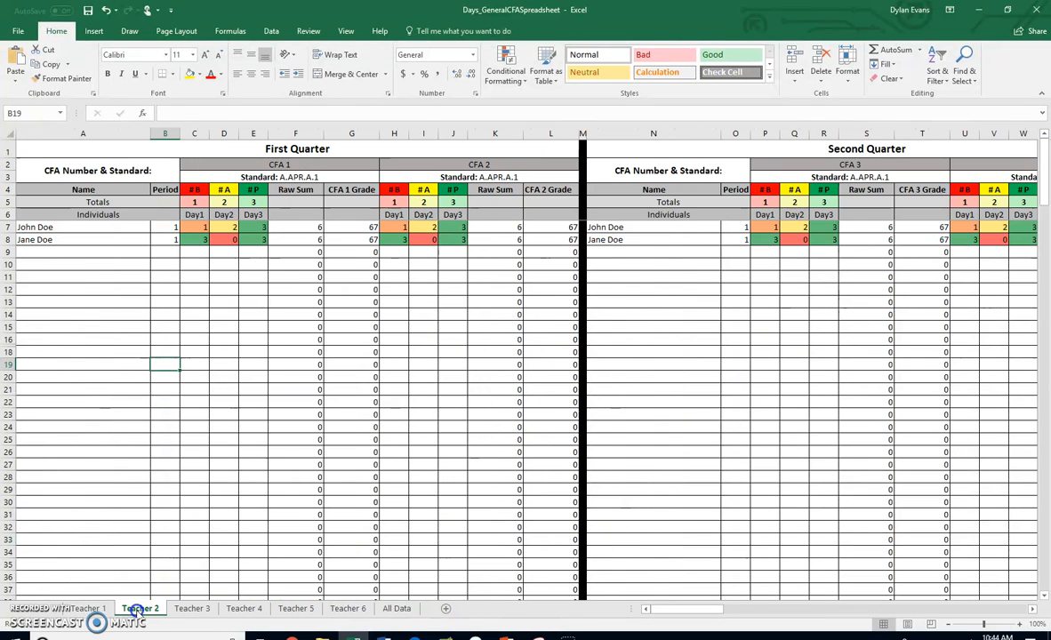
left_click(87, 609)
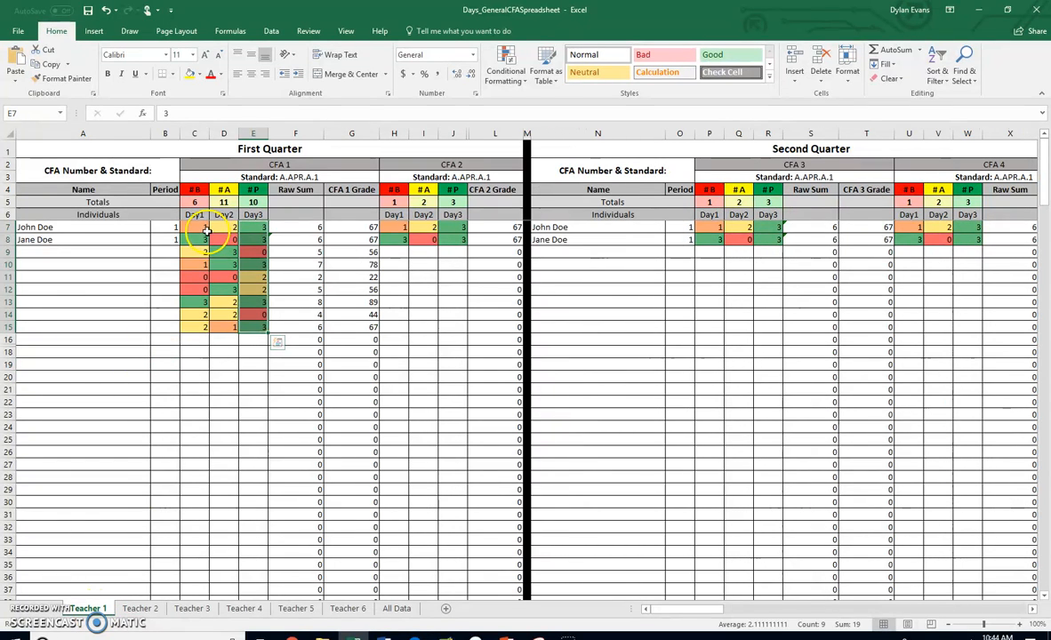
left_click(201, 338)
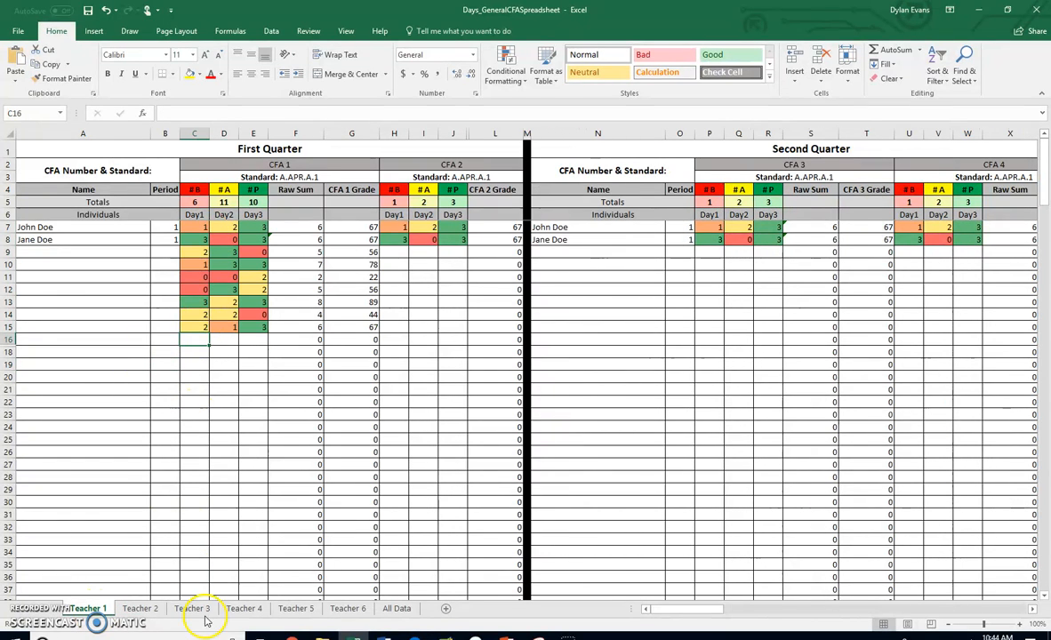
left_click(200, 228)
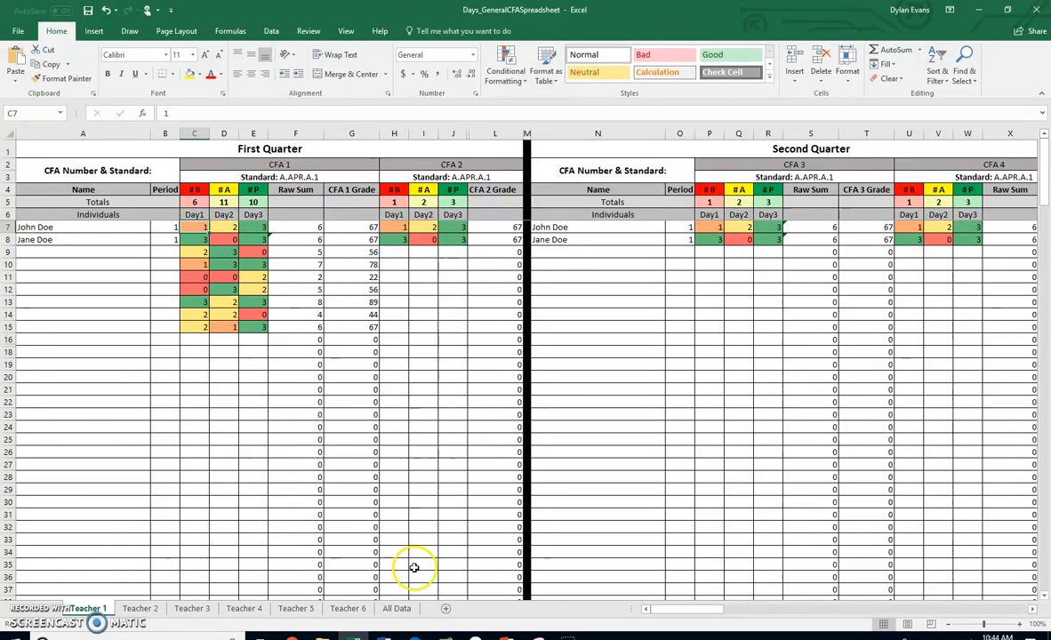
left_click(398, 609)
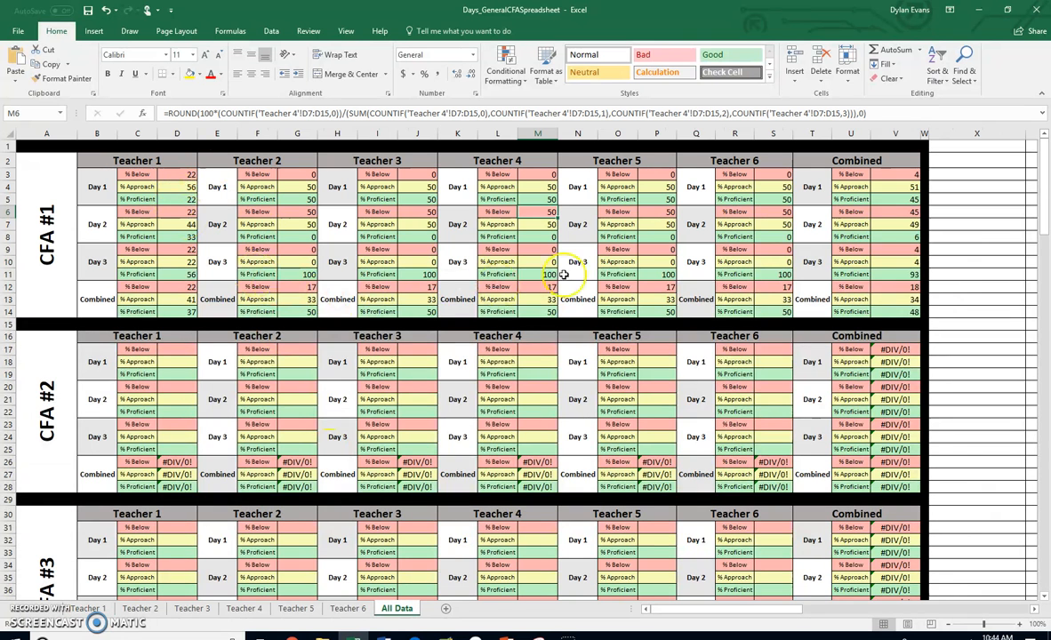